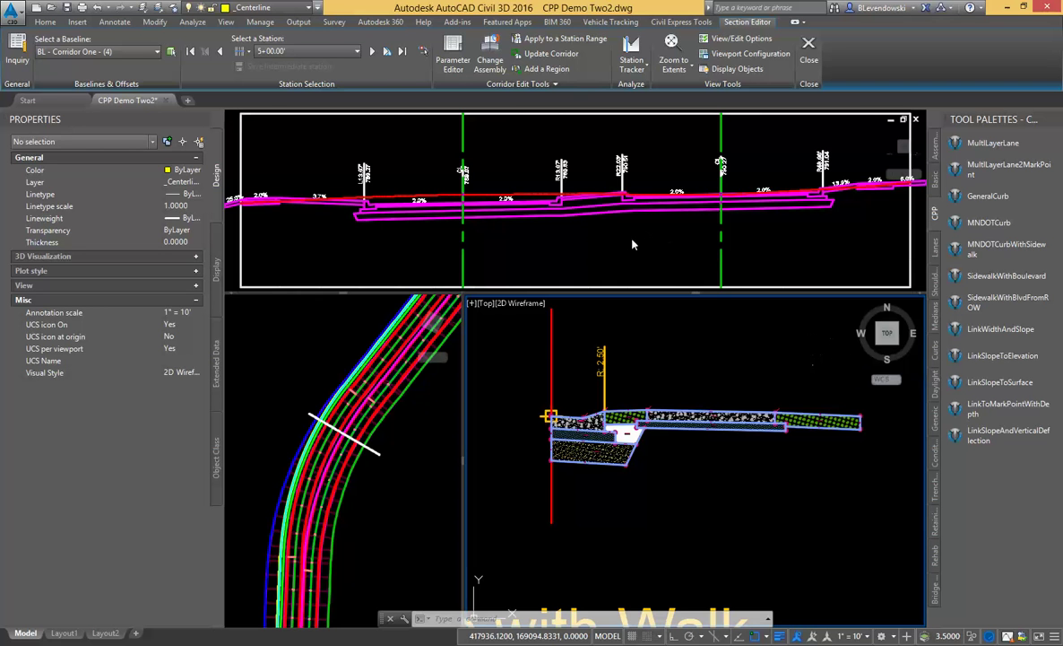
# Zoom and pan the upper section view to the 2.0%, 13.9%, 2.0% and 5.0% grade labels
pyautogui.click(584, 220)
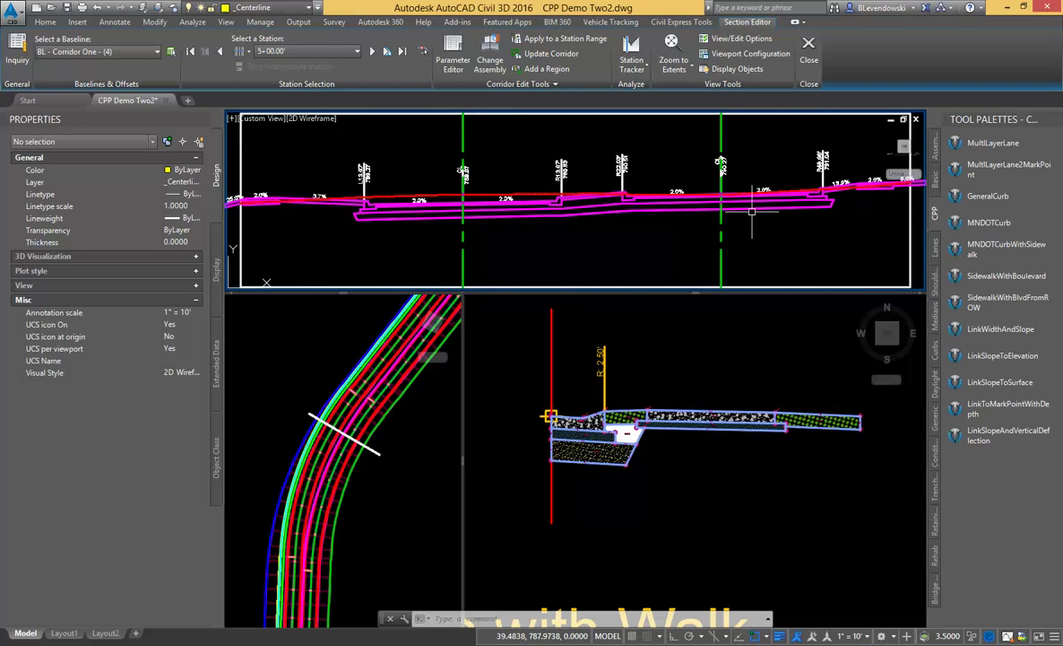
pyautogui.scroll(5, 753, 184)
pyautogui.scroll(3, 694, 224)
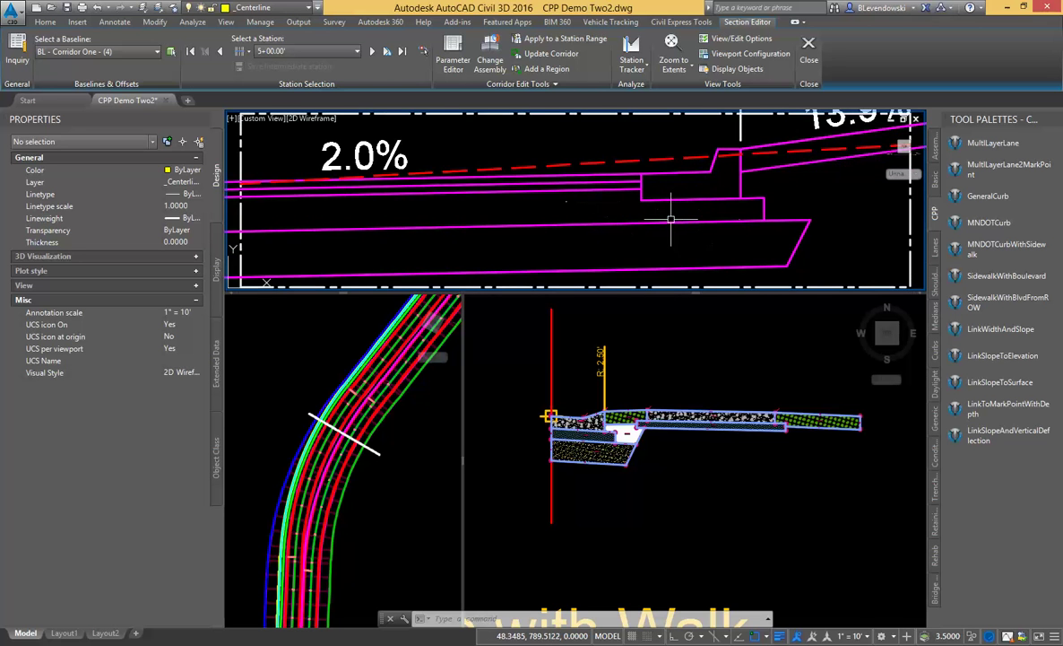
pyautogui.scroll(-2, 621, 204)
pyautogui.moveTo(755, 199); pyautogui.dragTo(591, 225, button='middle')
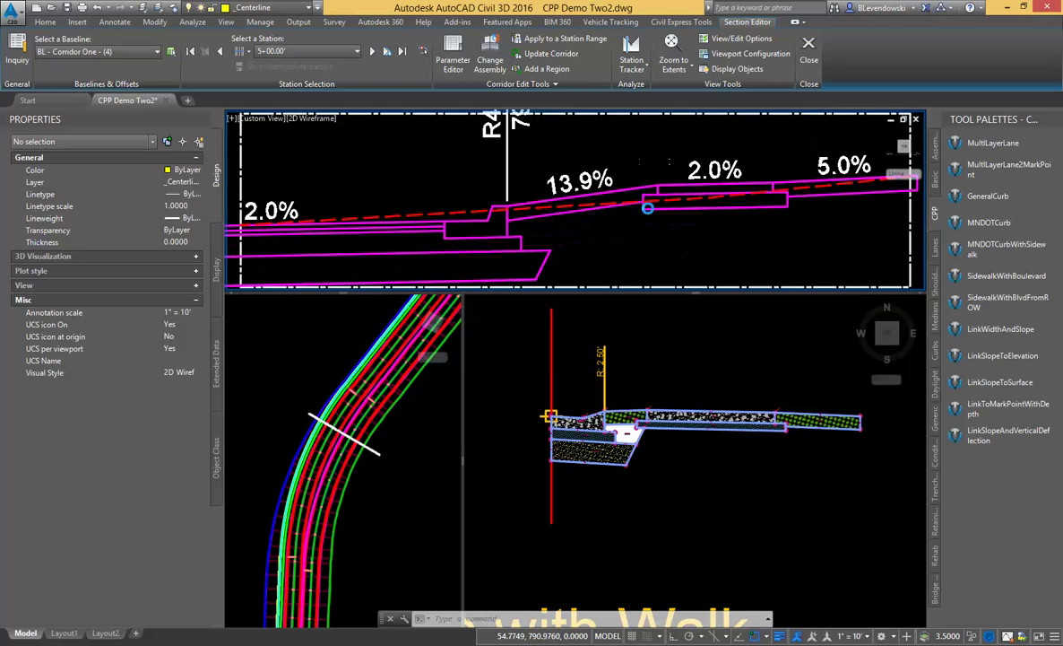
pyautogui.scroll(3, 648, 208)
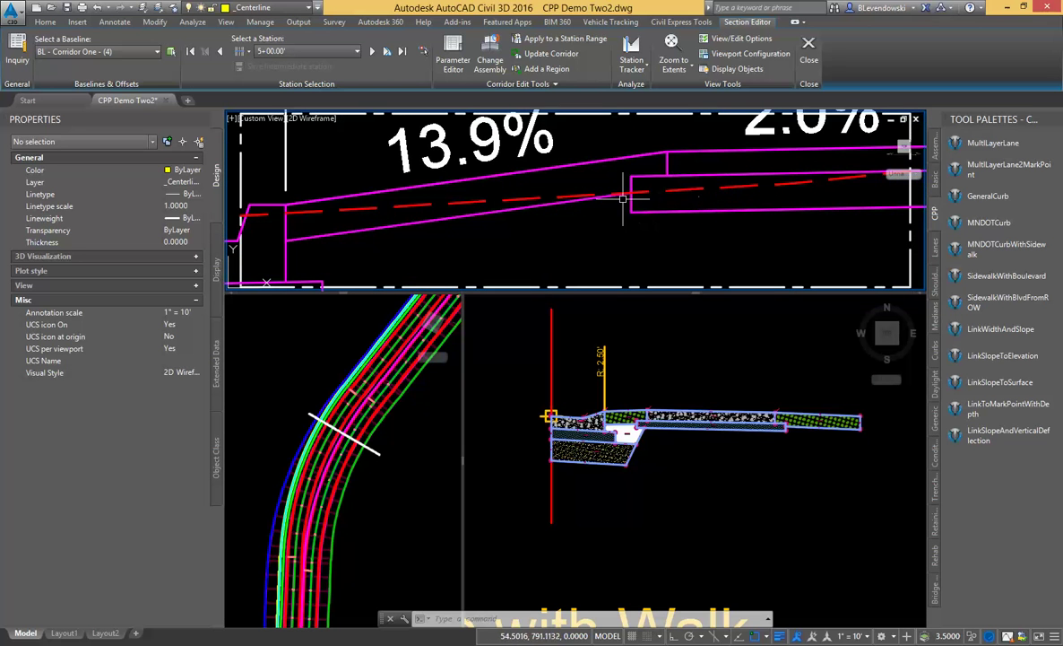
pyautogui.scroll(-2, 622, 198)
pyautogui.scroll(-2, 760, 217)
pyautogui.moveTo(759, 217); pyautogui.dragTo(602, 190, button='middle')
pyautogui.scroll(3, 602, 190)
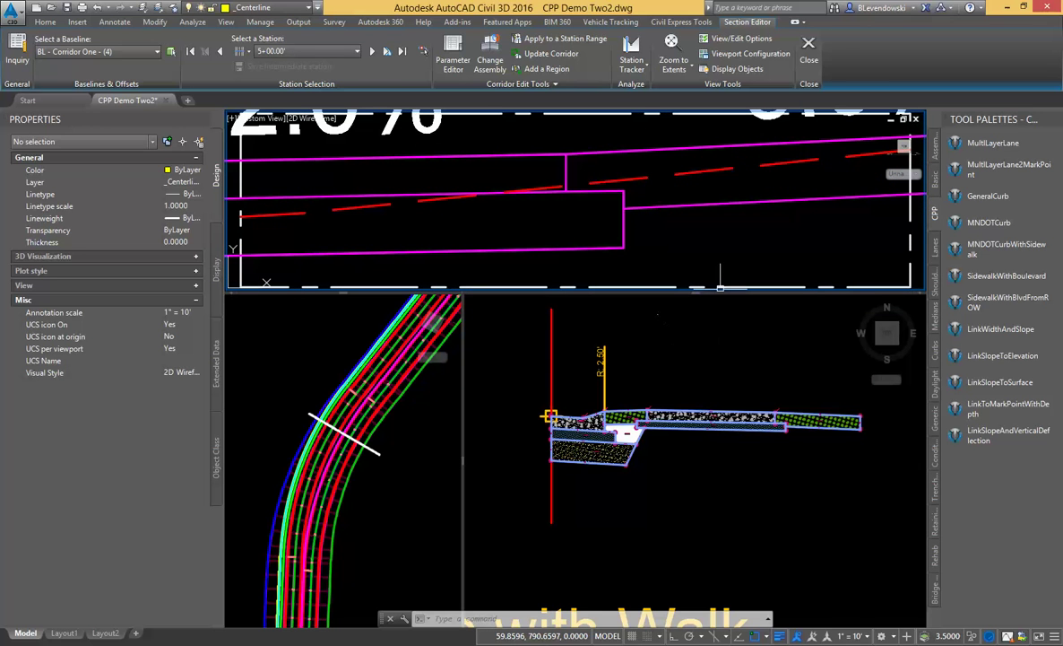
pyautogui.click(690, 208)
pyautogui.scroll(-5, 745, 233)
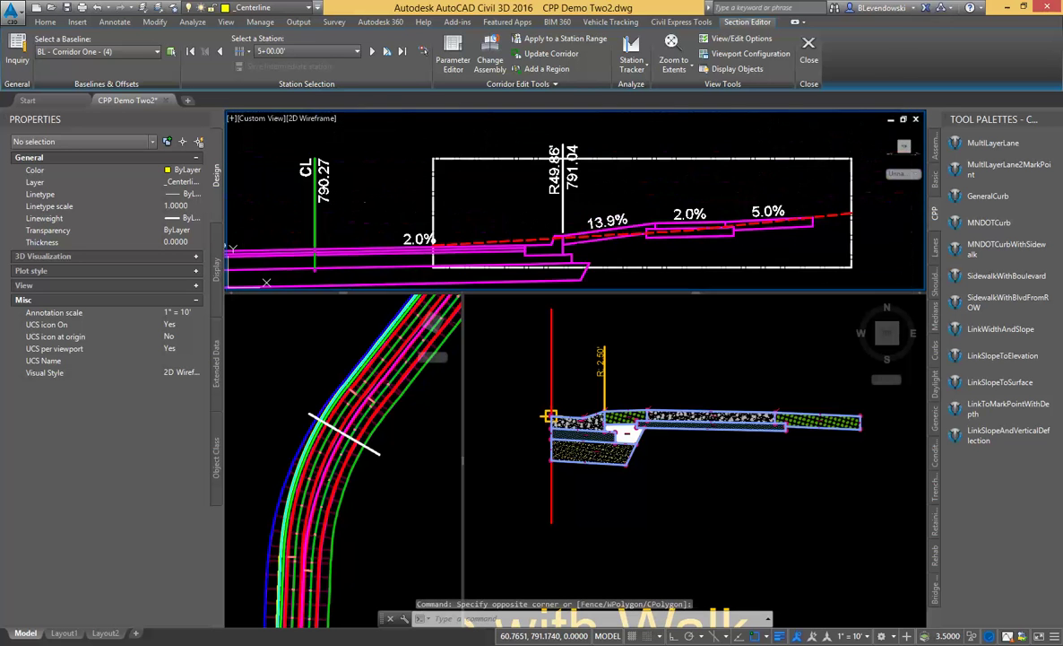
# Find the assembly and select MultiLayerLane - NB Right, showing its 2.00% slope and 12.00' width
pyautogui.click(686, 382)
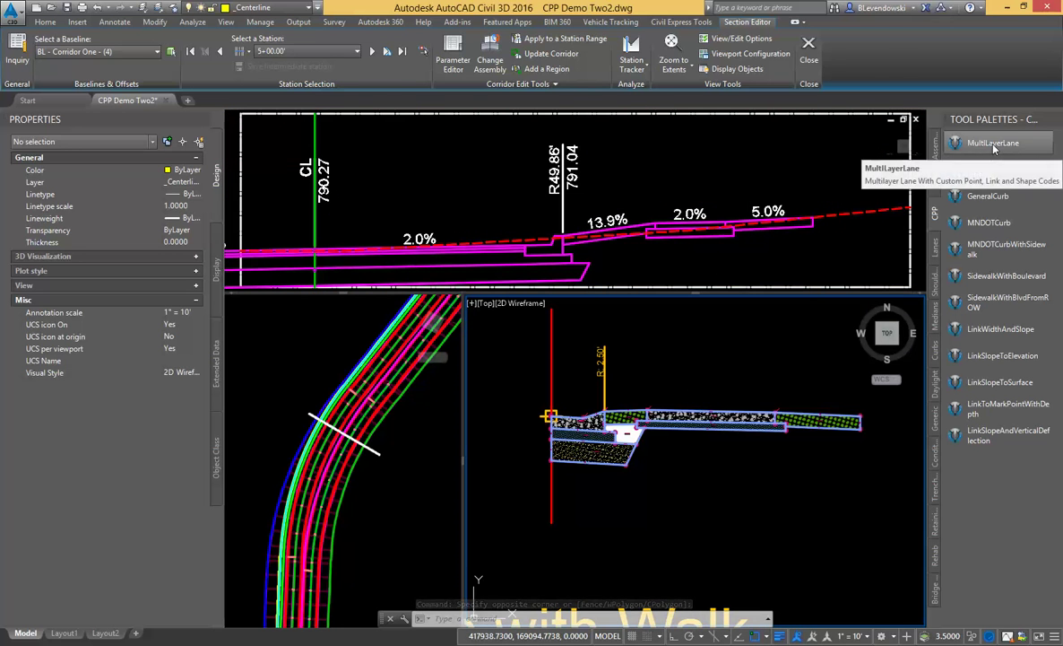
pyautogui.scroll(-2, 708, 363)
pyautogui.scroll(-5, 583, 408)
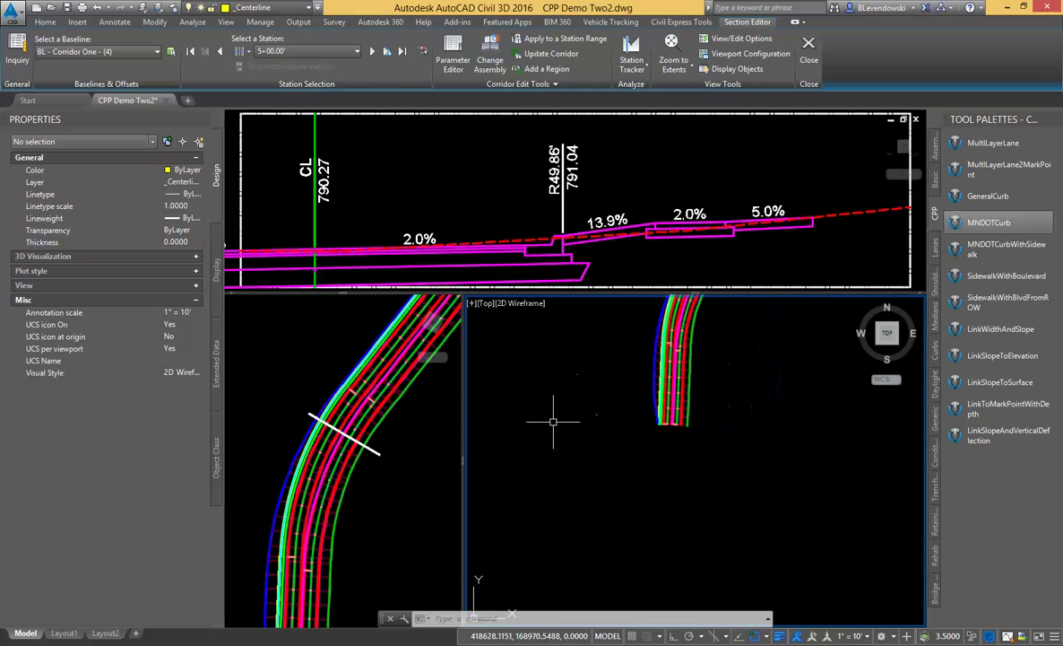
pyautogui.scroll(8, 554, 420)
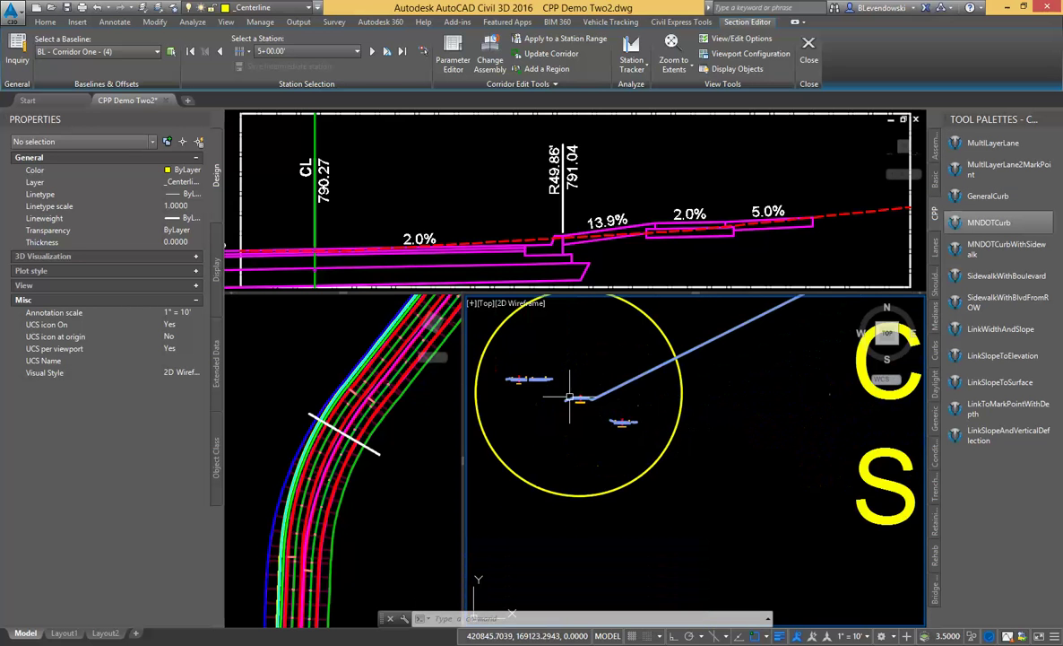
pyautogui.scroll(8, 571, 396)
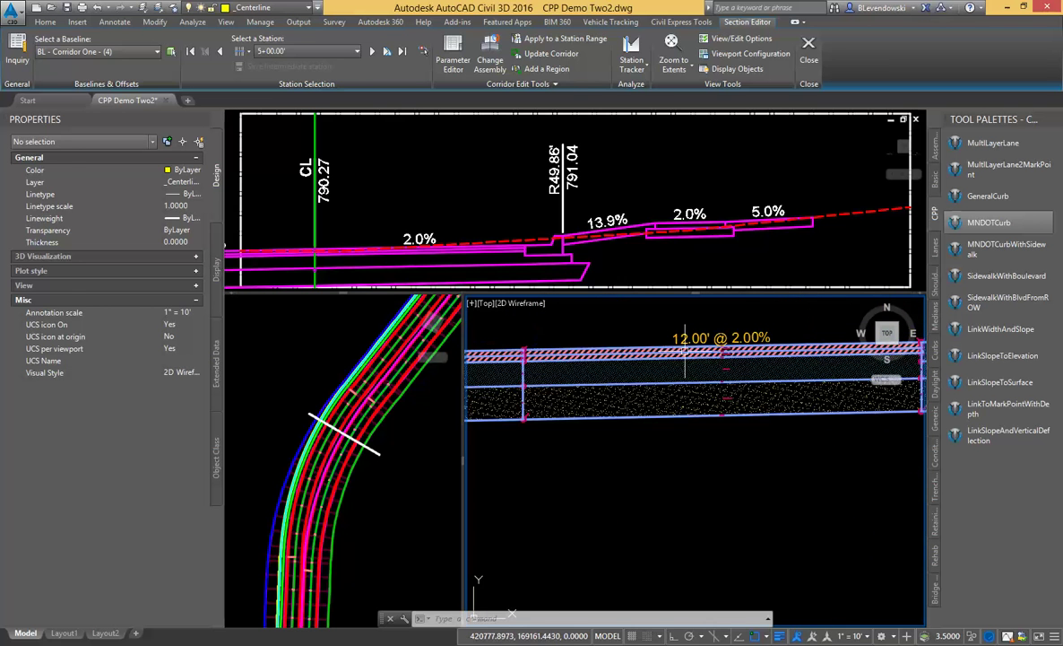
pyautogui.scroll(-1, 704, 354)
pyautogui.click(705, 356)
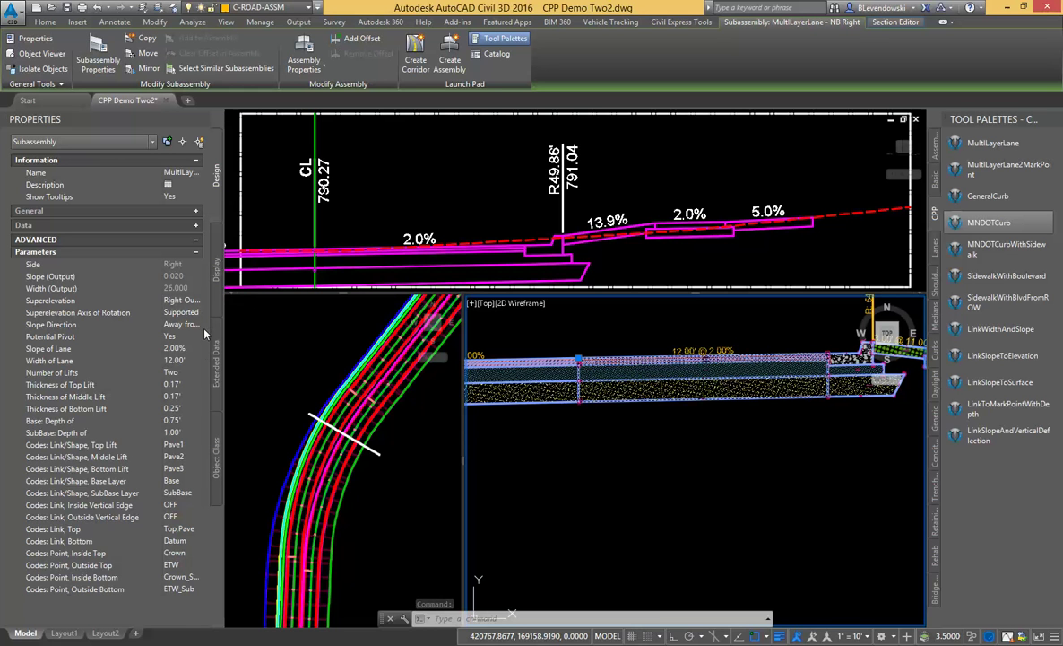
pyautogui.click(176, 372)
pyautogui.click(174, 384)
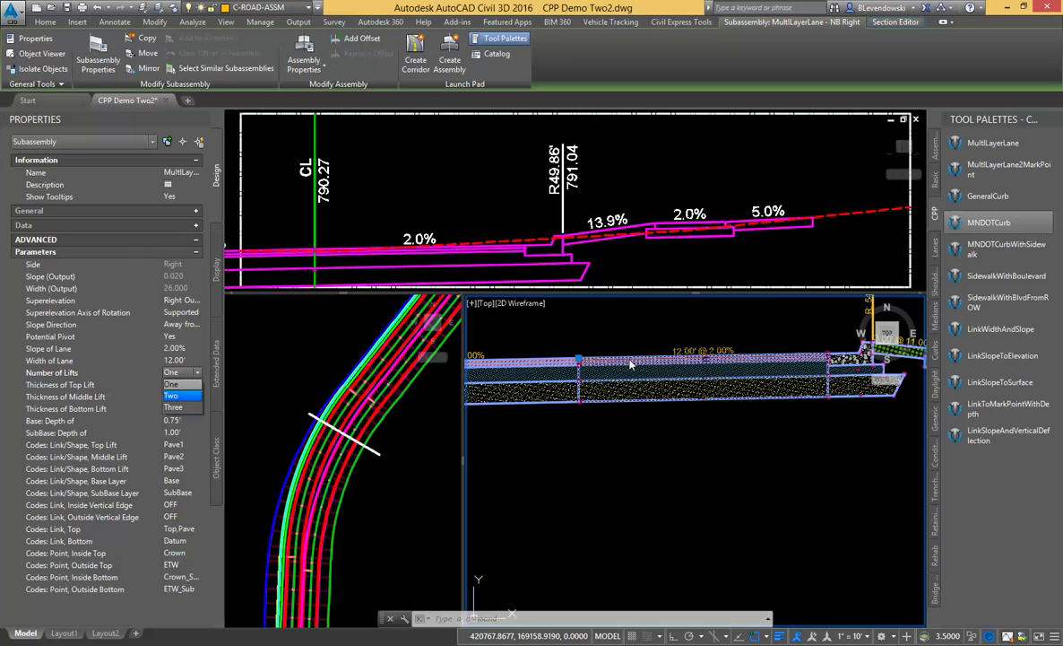
pyautogui.scroll(6, 589, 336)
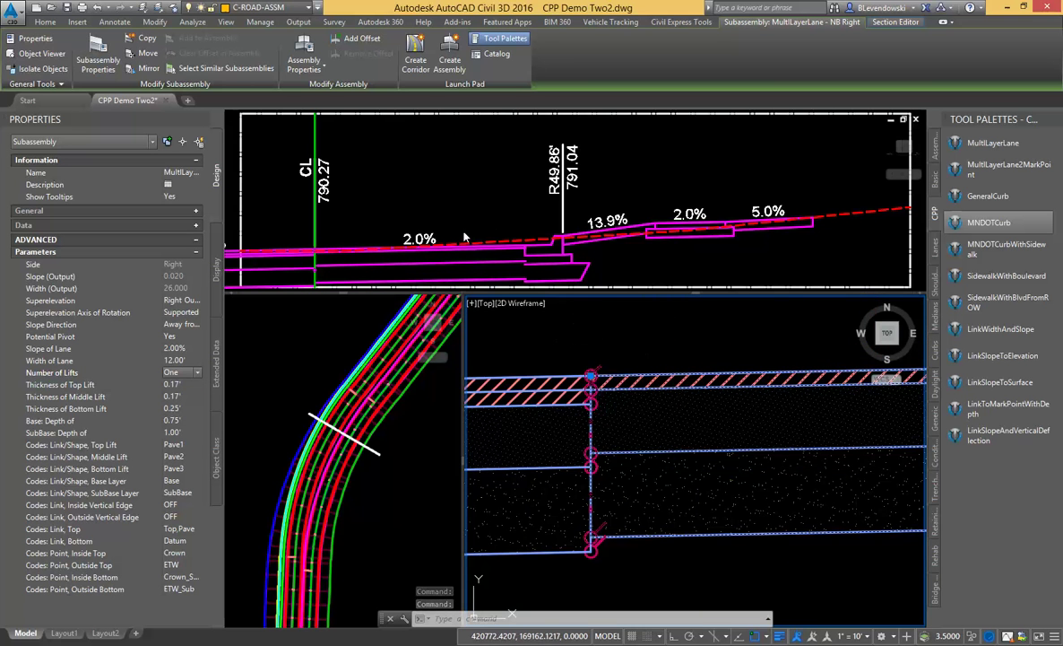
pyautogui.click(197, 372)
pyautogui.click(179, 396)
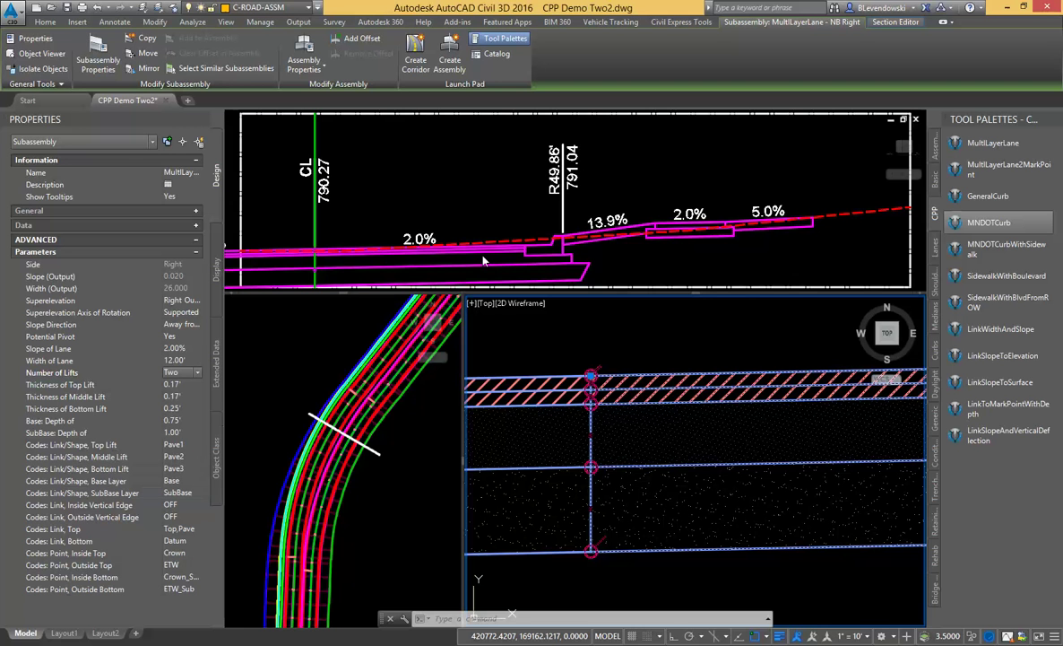
pyautogui.click(474, 185)
# Pan and zoom the section and assembly views to show the curb beside the 3.00' @ 11.00% link
pyautogui.moveTo(510, 178); pyautogui.dragTo(539, 123, button='middle')
pyautogui.scroll(3, 572, 204)
pyautogui.scroll(1, 552, 218)
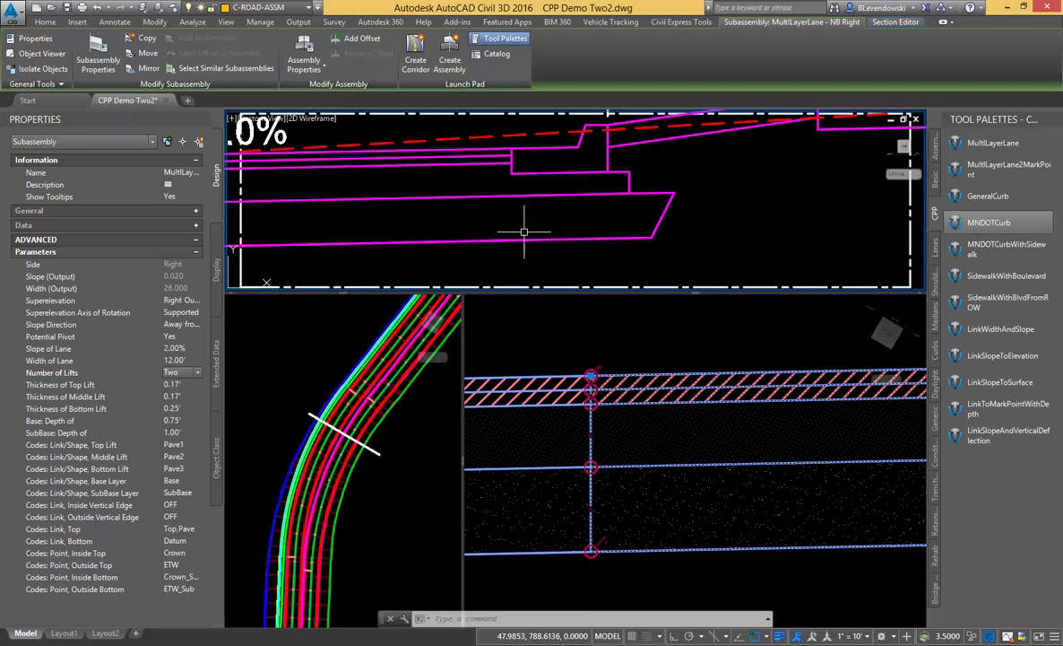
pyautogui.click(583, 345)
pyautogui.scroll(-2, 635, 337)
pyautogui.moveTo(639, 347); pyautogui.dragTo(632, 438, button='middle')
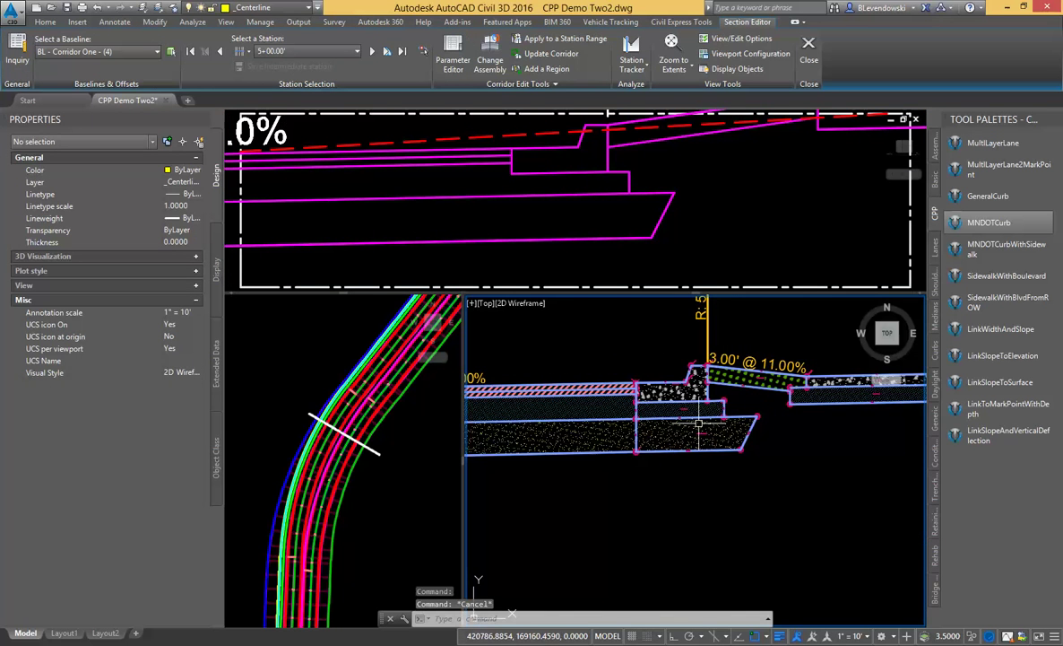
pyautogui.click(693, 242)
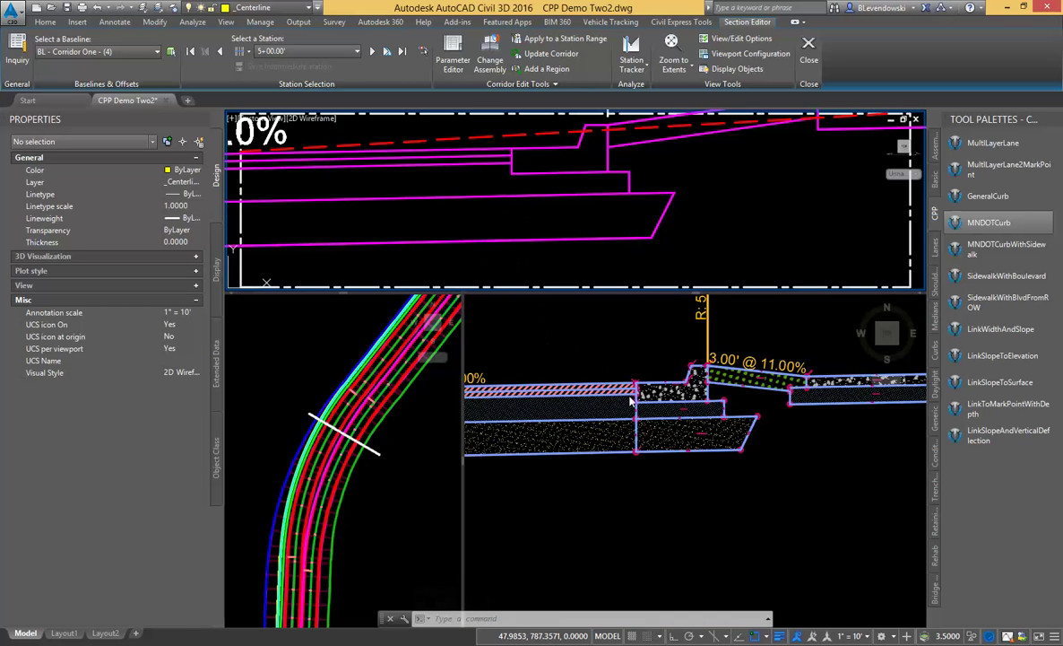
# Select the MultiLayerLane - NB Right subassembly in the assembly view
pyautogui.click(521, 338)
pyautogui.press('Escape')
pyautogui.press('Escape')
pyautogui.click(539, 390)
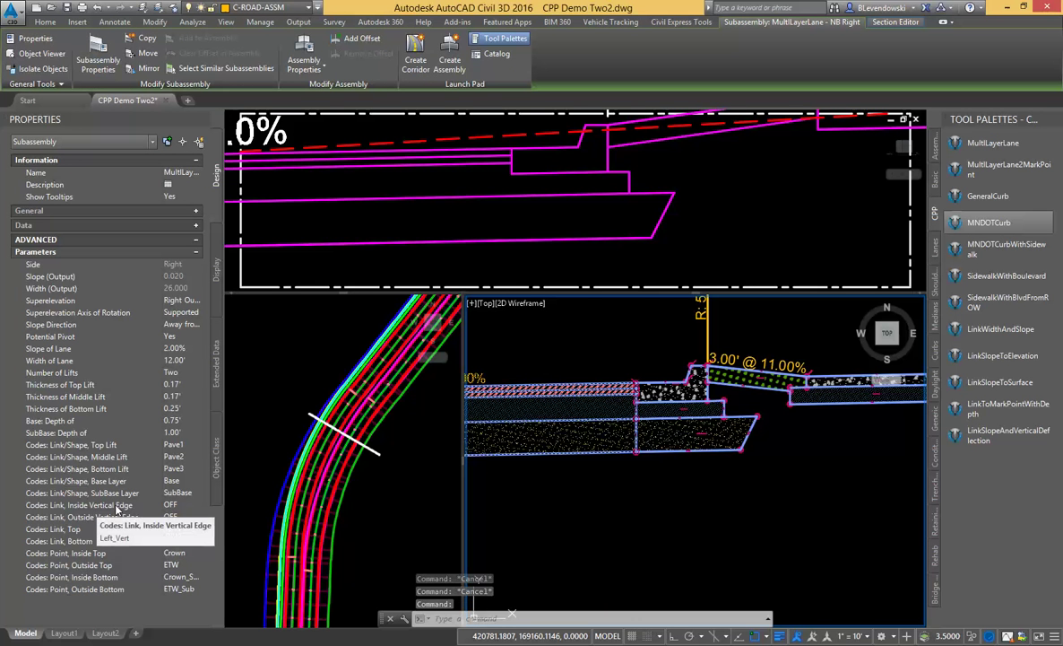
# Change the Outside Vertical Edge link code to None, then set it back to OFF
pyautogui.click(191, 516)
pyautogui.write('None')
pyautogui.press('Return')
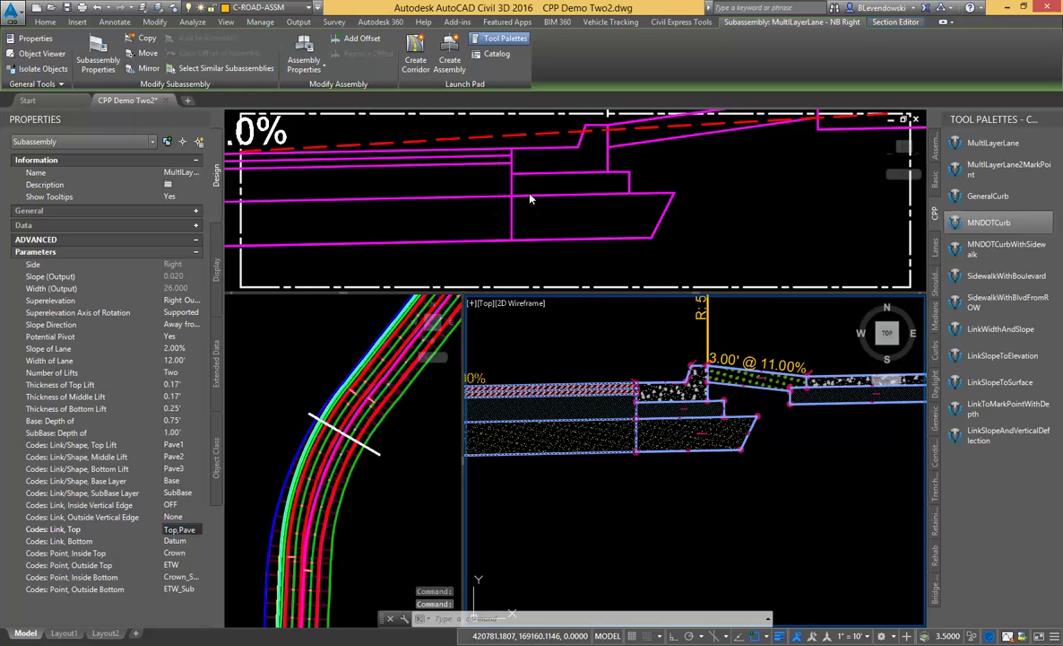
pyautogui.click(179, 517)
pyautogui.press('Return')
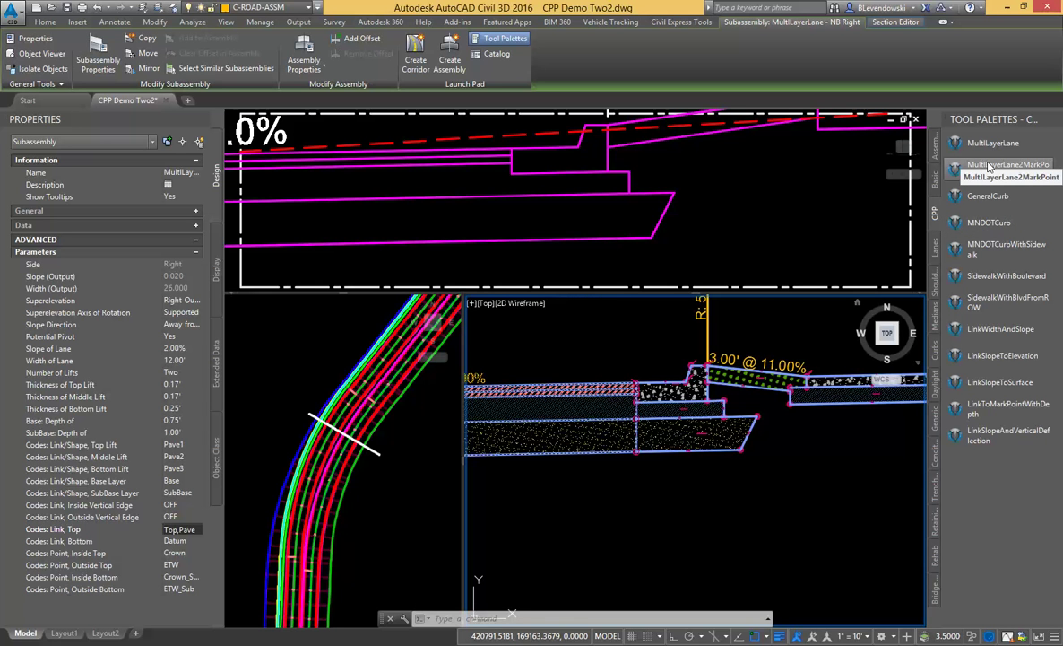
# Select the Median subassembly, inspect its MP01 mark point name, and deselect it
pyautogui.press('Escape')
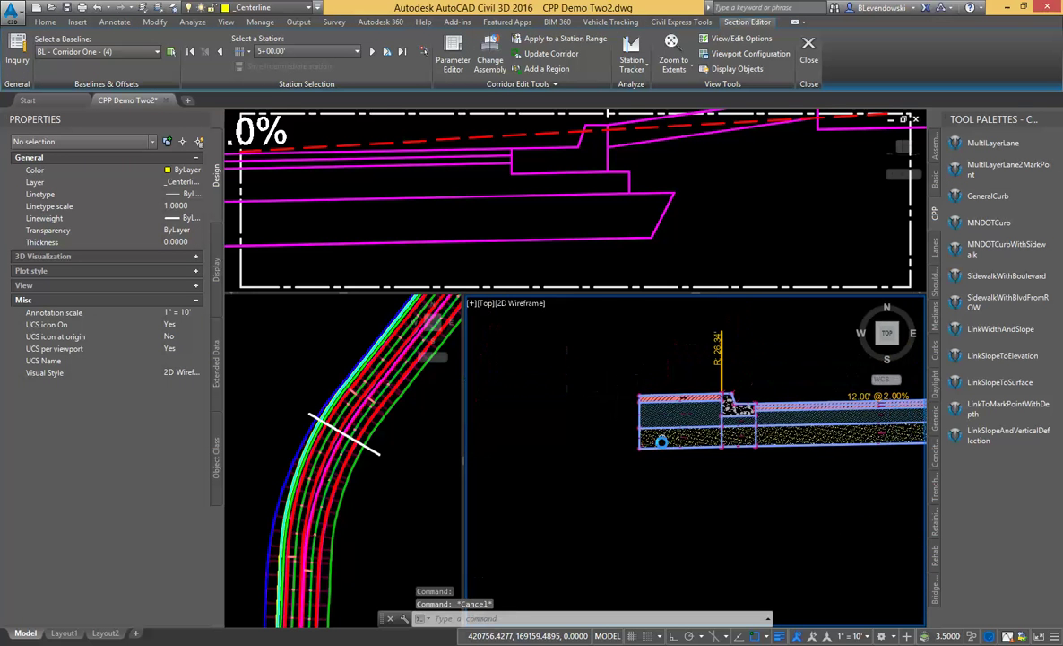
pyautogui.scroll(2, 677, 405)
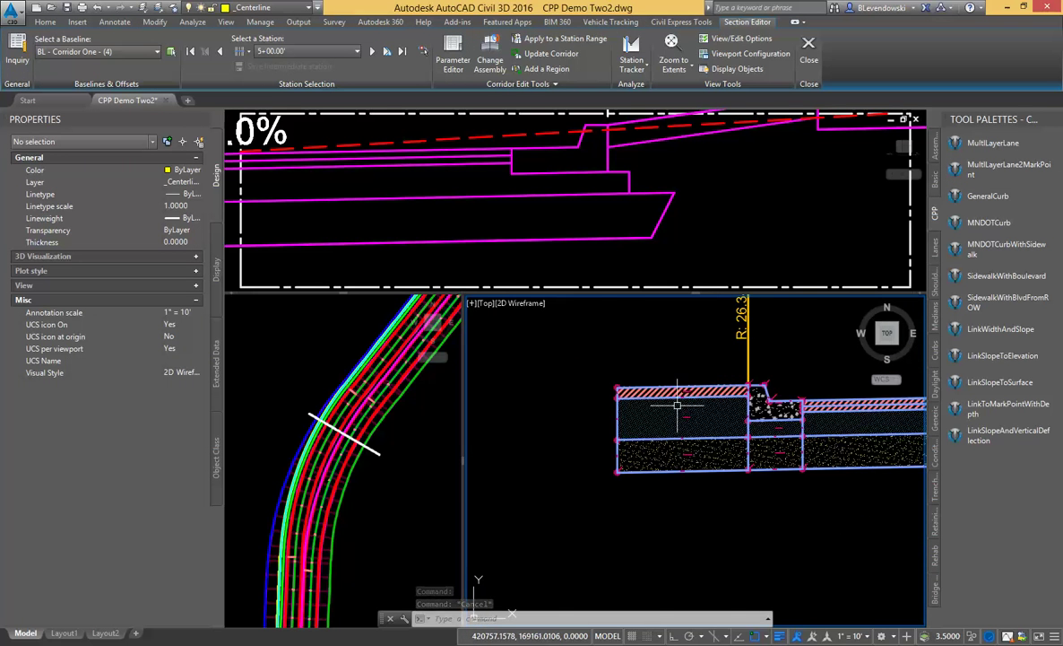
pyautogui.click(677, 405)
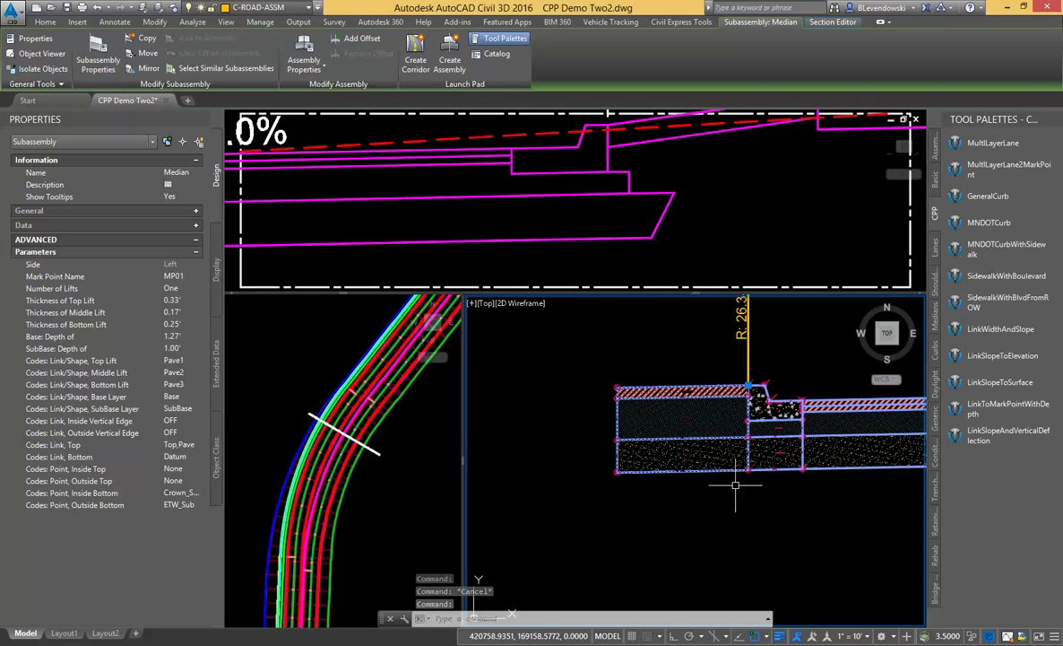
pyautogui.scroll(-2, 727, 448)
pyautogui.moveTo(661, 494); pyautogui.dragTo(708, 476, button='middle')
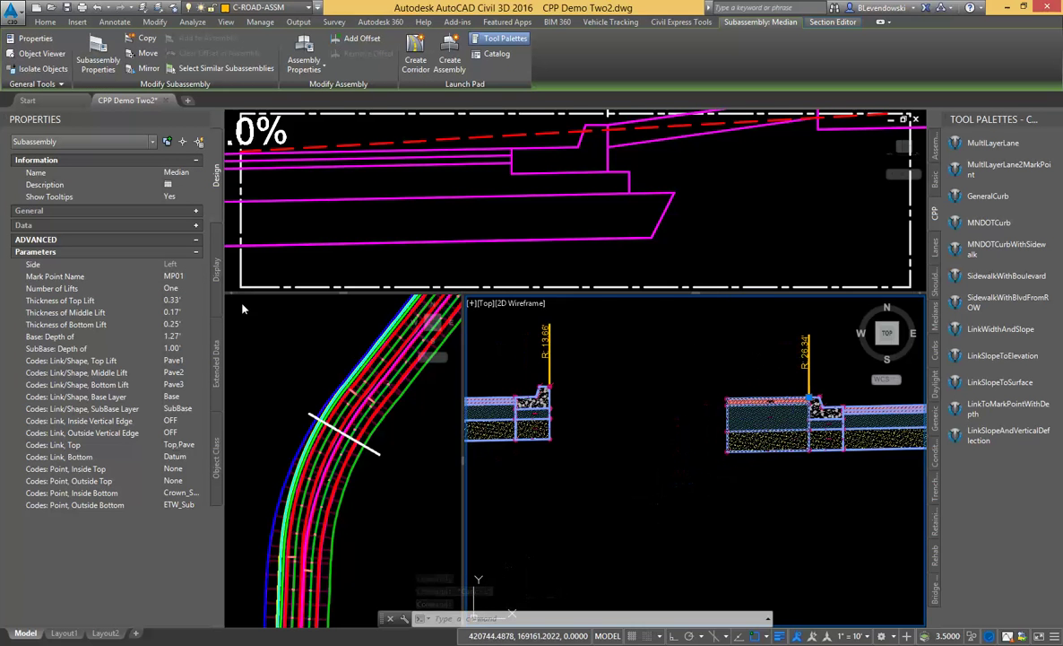
pyautogui.click(120, 278)
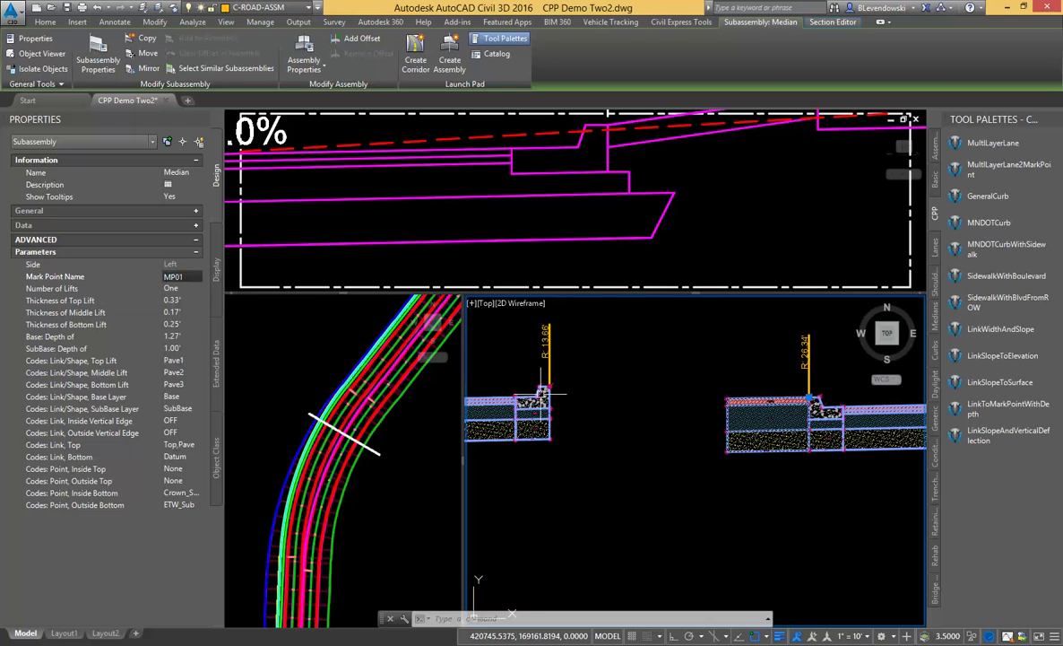
pyautogui.press('Escape')
# Zoom the upper view onto the corridor section at station 5+00.00'
pyautogui.click(771, 225)
pyautogui.scroll(-3, 577, 238)
pyautogui.scroll(5, 547, 215)
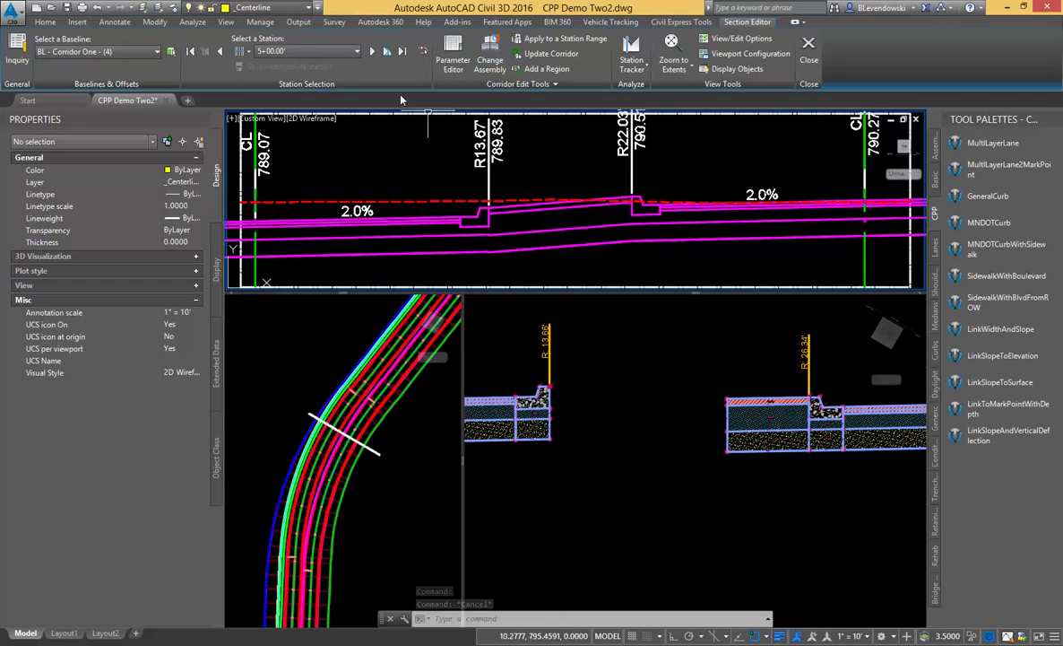
# Step through stations up to 6+00.00', back to 3+50.00', then forward to 4+00.00'
pyautogui.click(373, 52)
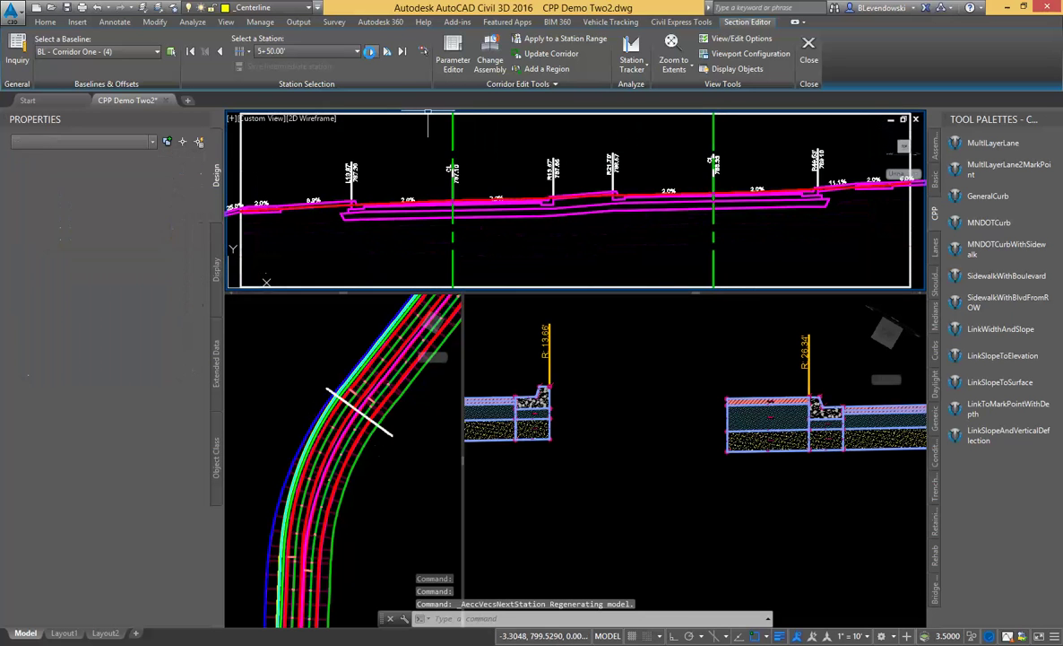
pyautogui.click(373, 52)
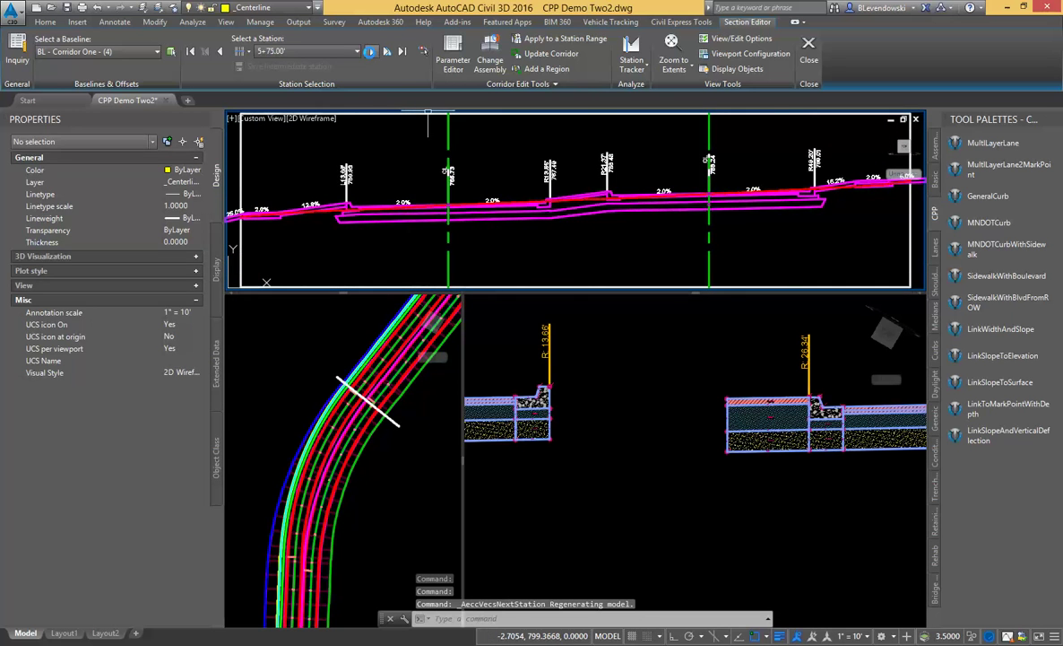
pyautogui.click(370, 52)
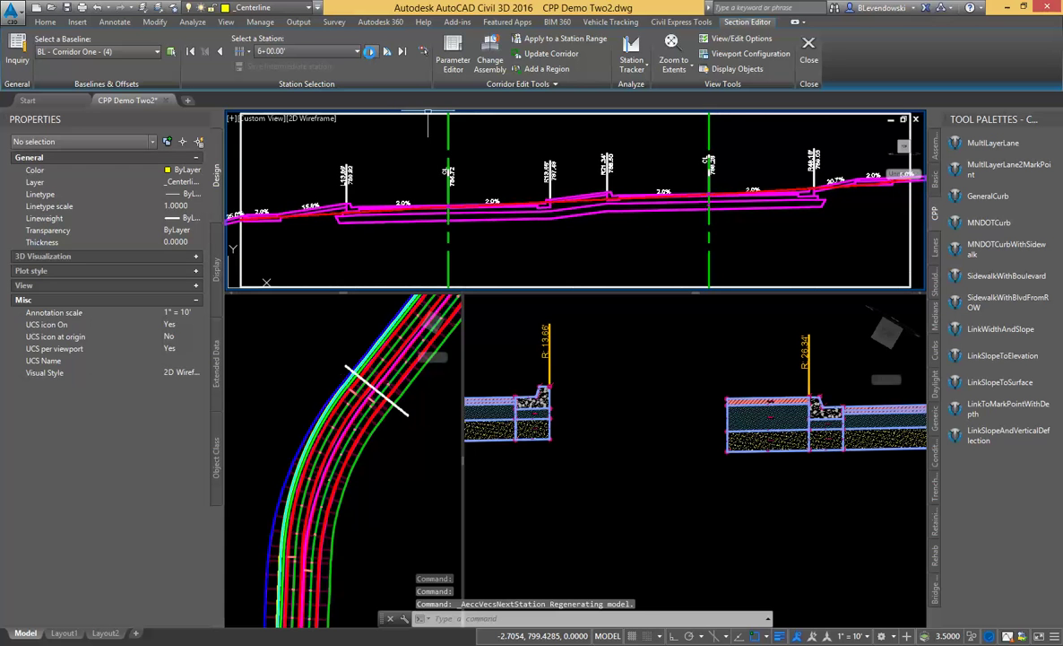
pyautogui.click(218, 52)
pyautogui.click(218, 52)
pyautogui.click(218, 52)
pyautogui.click(217, 52)
pyautogui.click(217, 52)
pyautogui.click(217, 52)
pyautogui.click(218, 52)
pyautogui.click(217, 52)
pyautogui.click(372, 52)
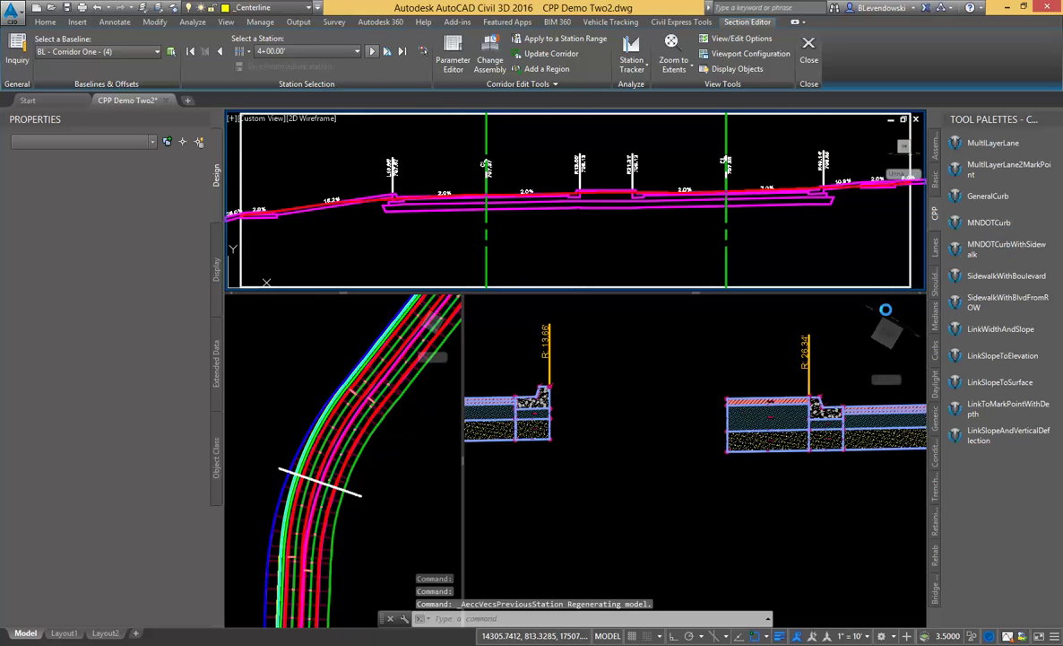
# Select the curb-with-sidewalk subassembly and change its MnDot curb style from D to B
pyautogui.scroll(-5, 776, 424)
pyautogui.scroll(10, 660, 448)
pyautogui.scroll(5, 657, 411)
pyautogui.click(599, 436)
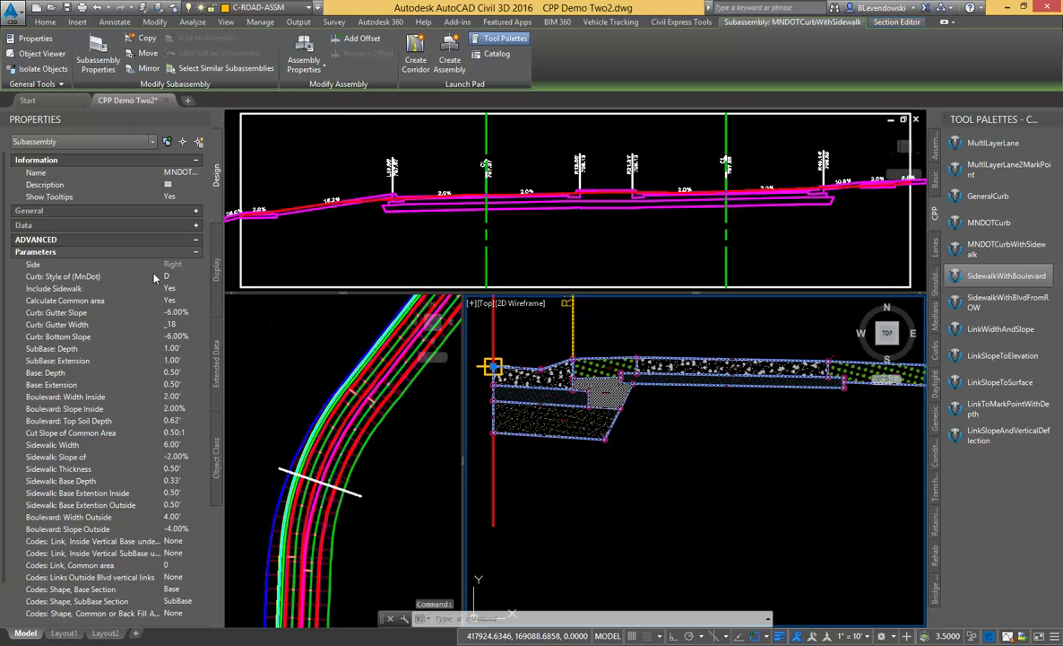
pyautogui.click(192, 278)
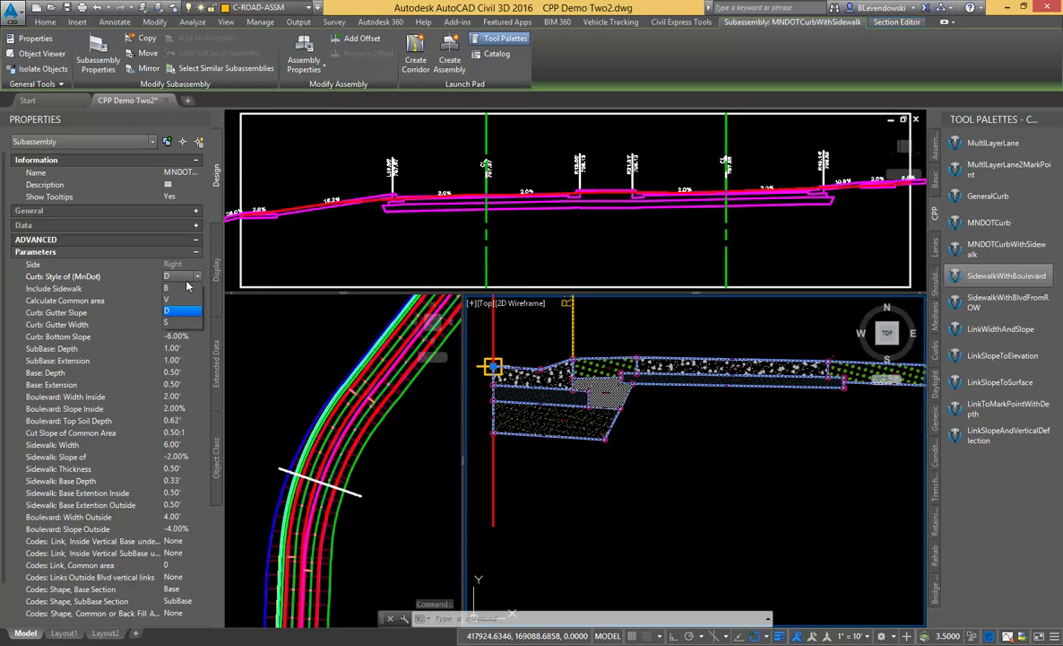
pyautogui.click(180, 299)
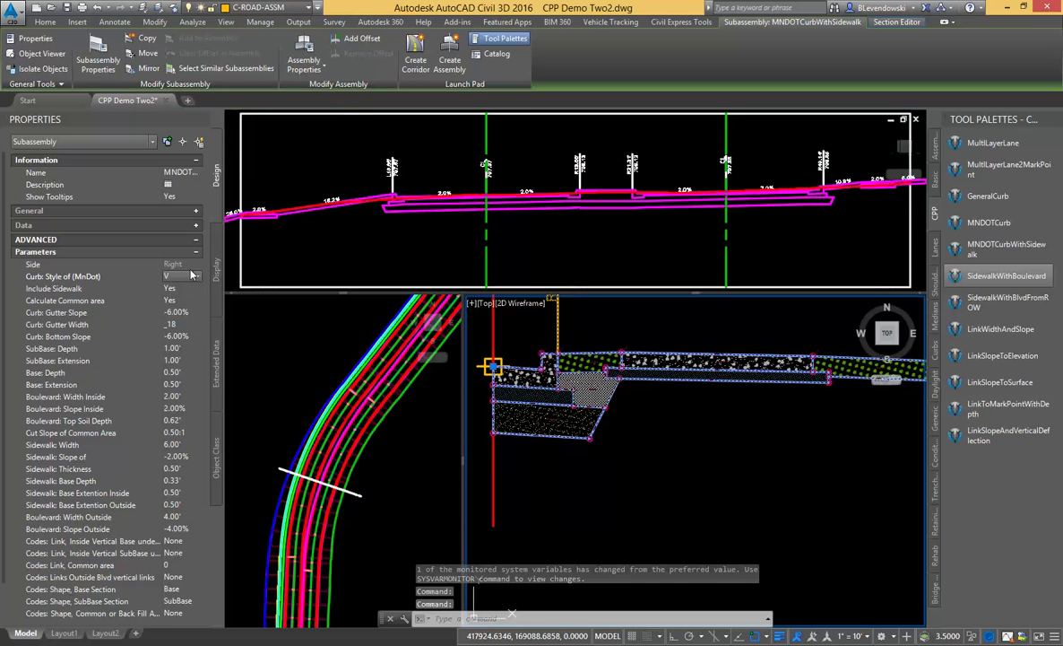
pyautogui.click(178, 278)
pyautogui.click(171, 289)
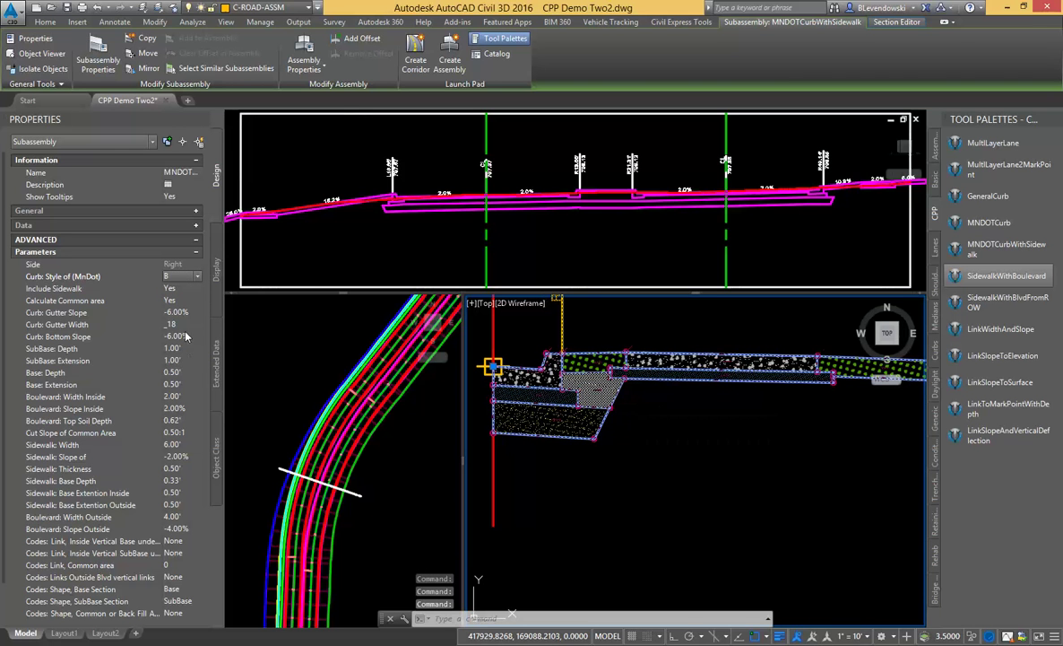
# Toggle Include Sidewalk and Calculate Common area off and back on
pyautogui.click(179, 287)
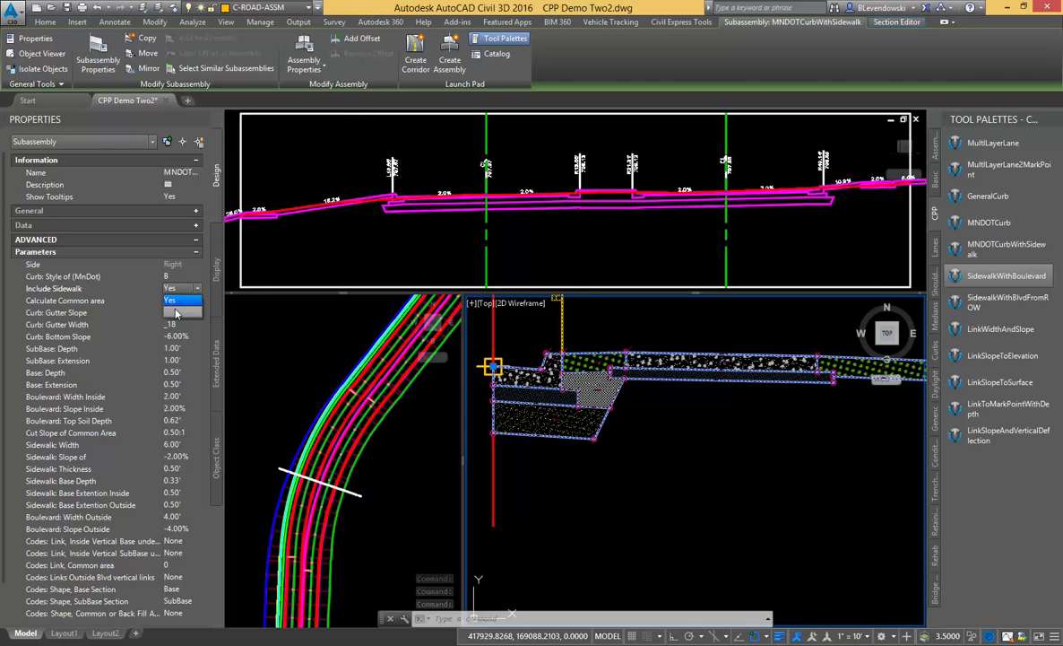
pyautogui.click(173, 312)
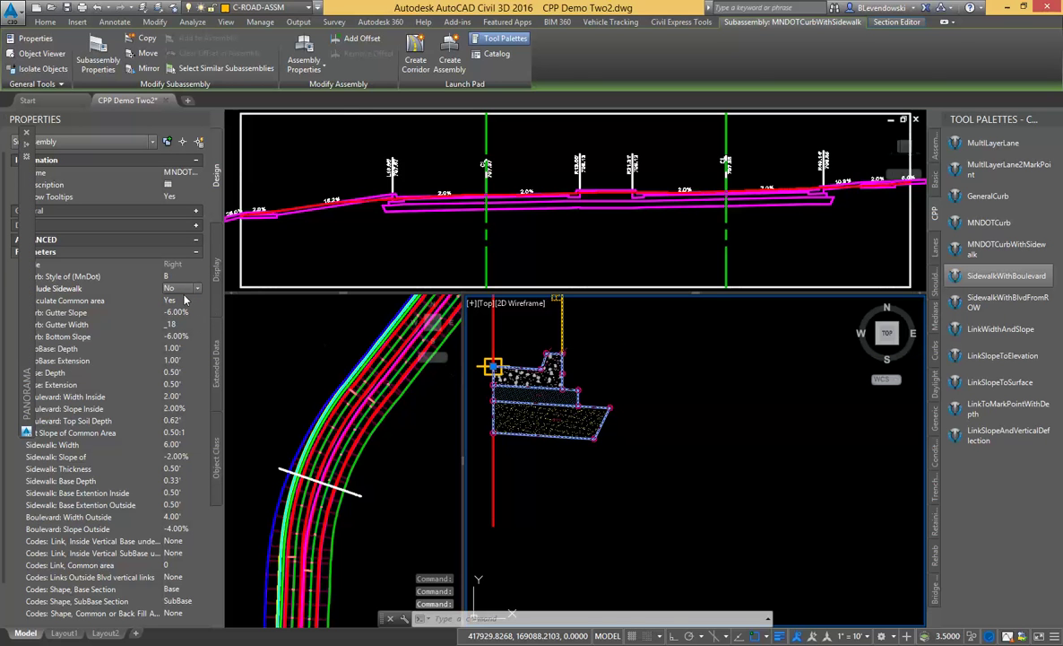
pyautogui.click(185, 301)
pyautogui.click(185, 303)
pyautogui.click(179, 288)
pyautogui.click(178, 300)
pyautogui.click(184, 300)
pyautogui.click(177, 324)
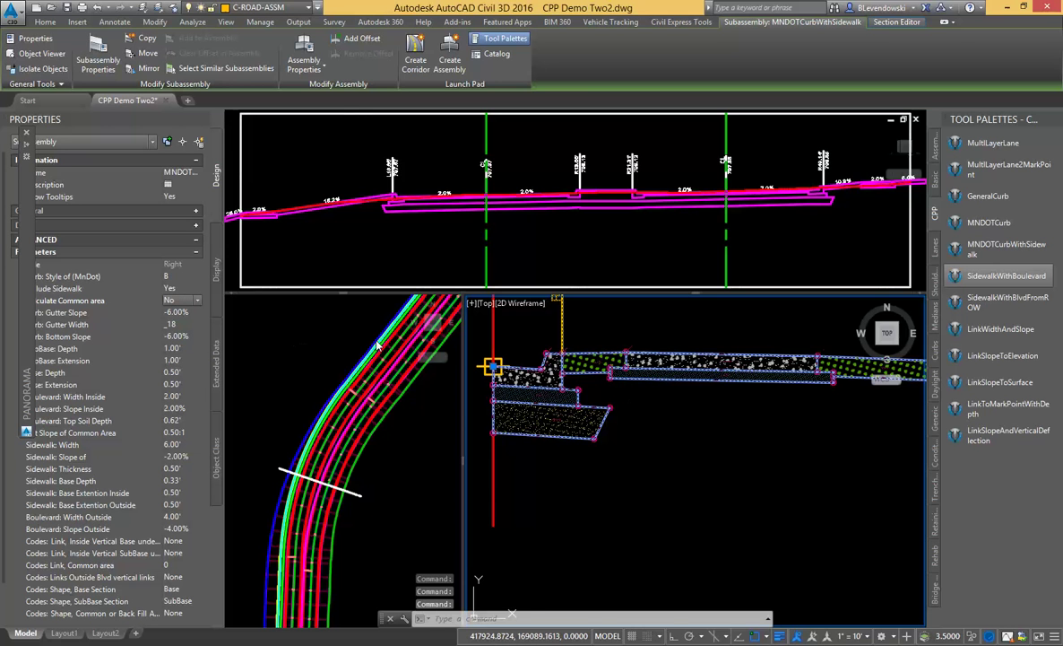
pyautogui.scroll(2, 588, 388)
pyautogui.click(184, 300)
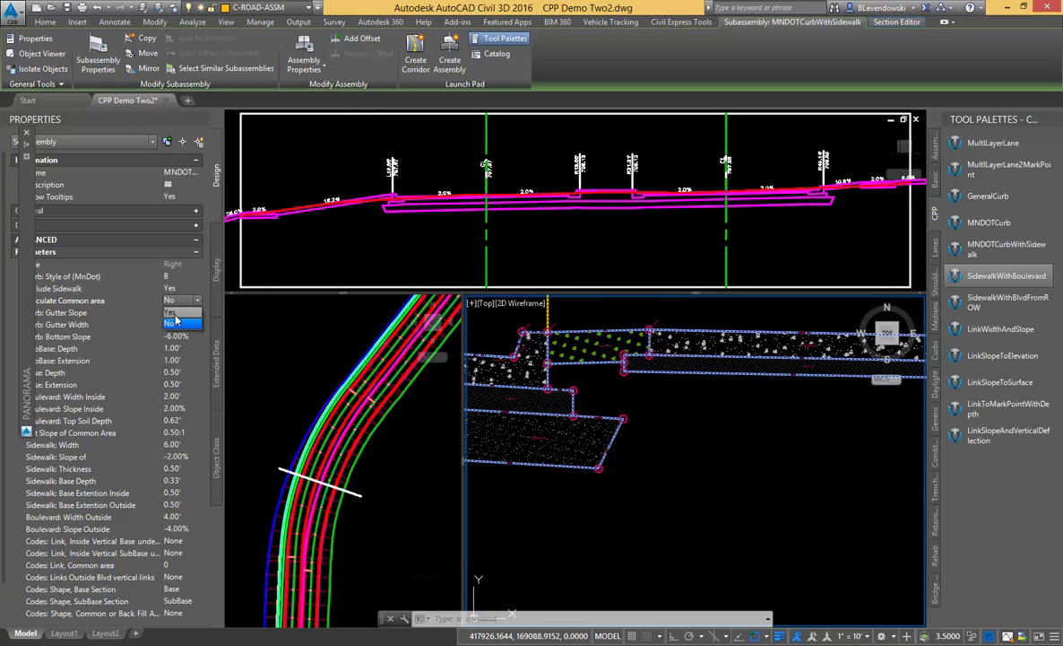
pyautogui.click(170, 311)
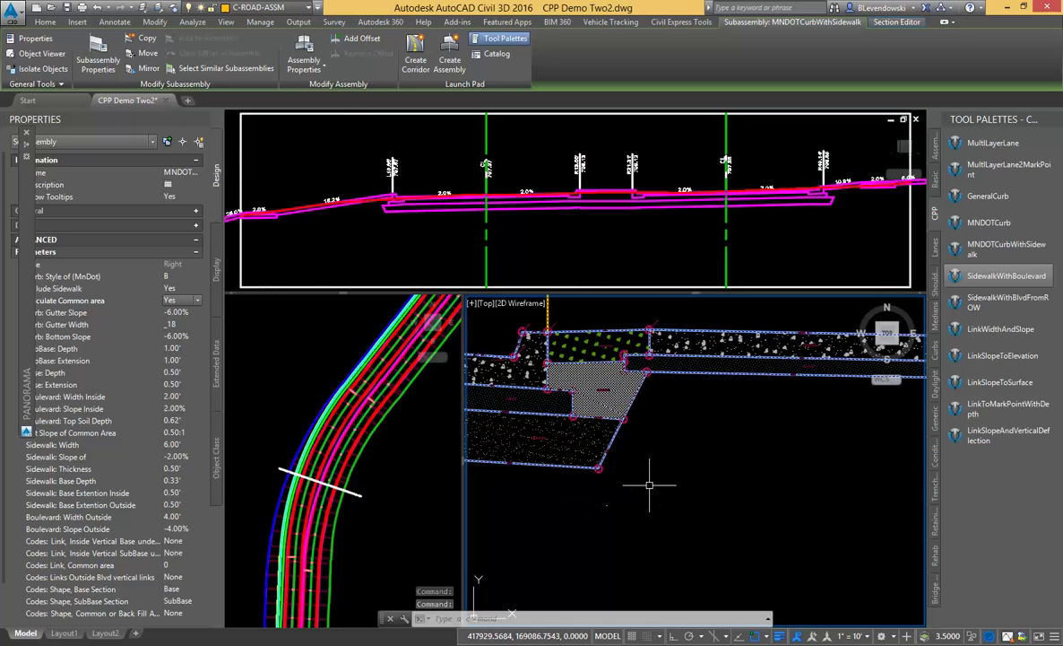
# Try gutter widths .24 and .12, then set the gutter width back to .18
pyautogui.moveTo(576, 505); pyautogui.dragTo(709, 508, button='middle')
pyautogui.click(189, 324)
pyautogui.click(174, 360)
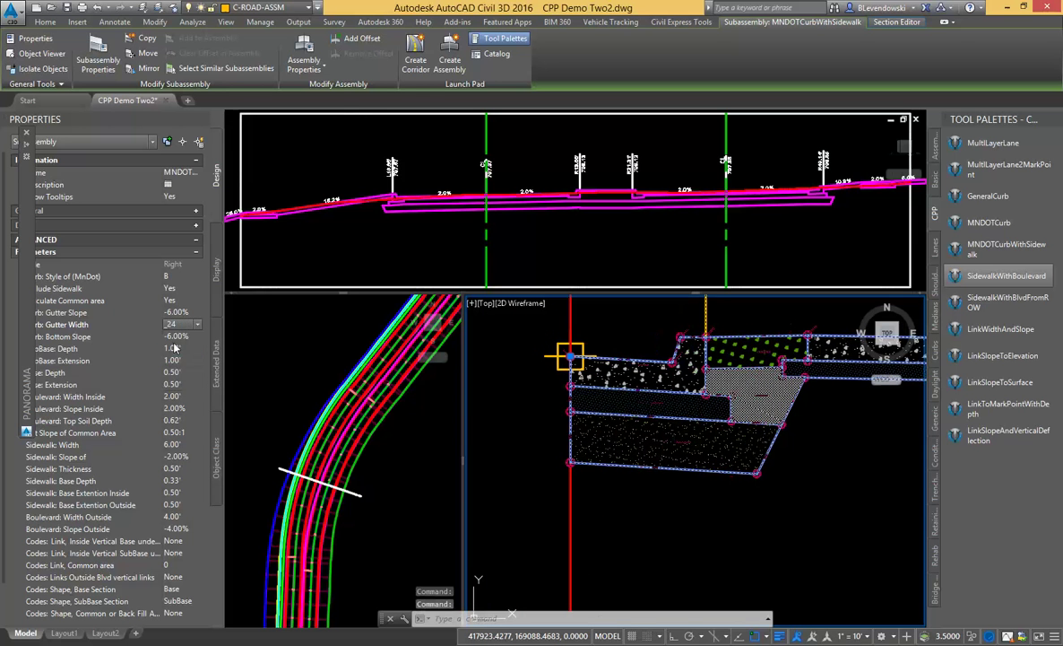
pyautogui.click(189, 326)
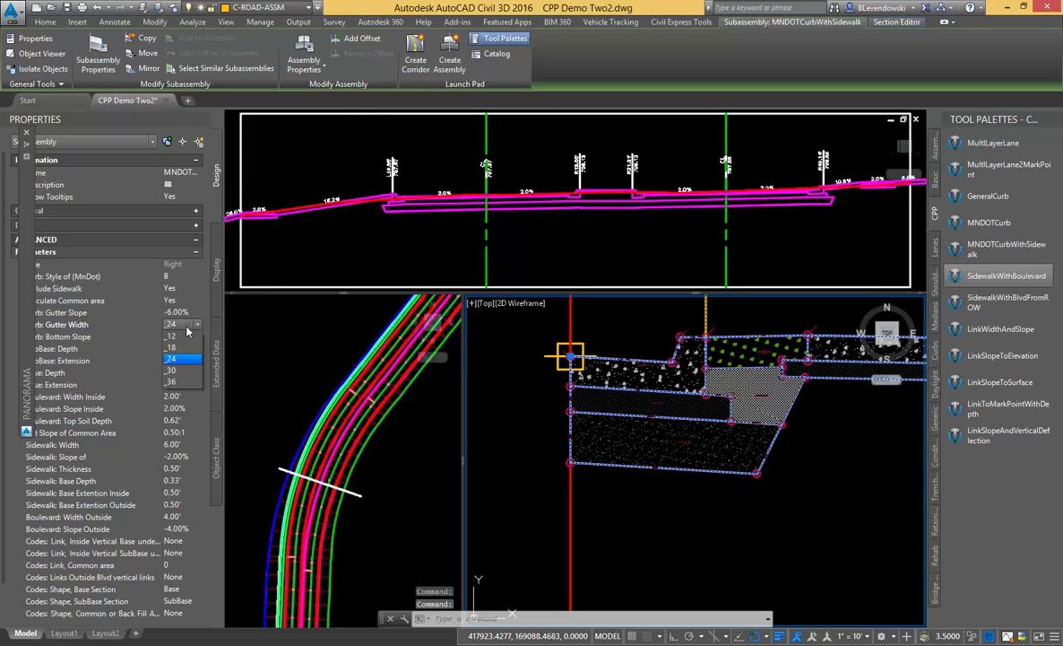
pyautogui.click(184, 336)
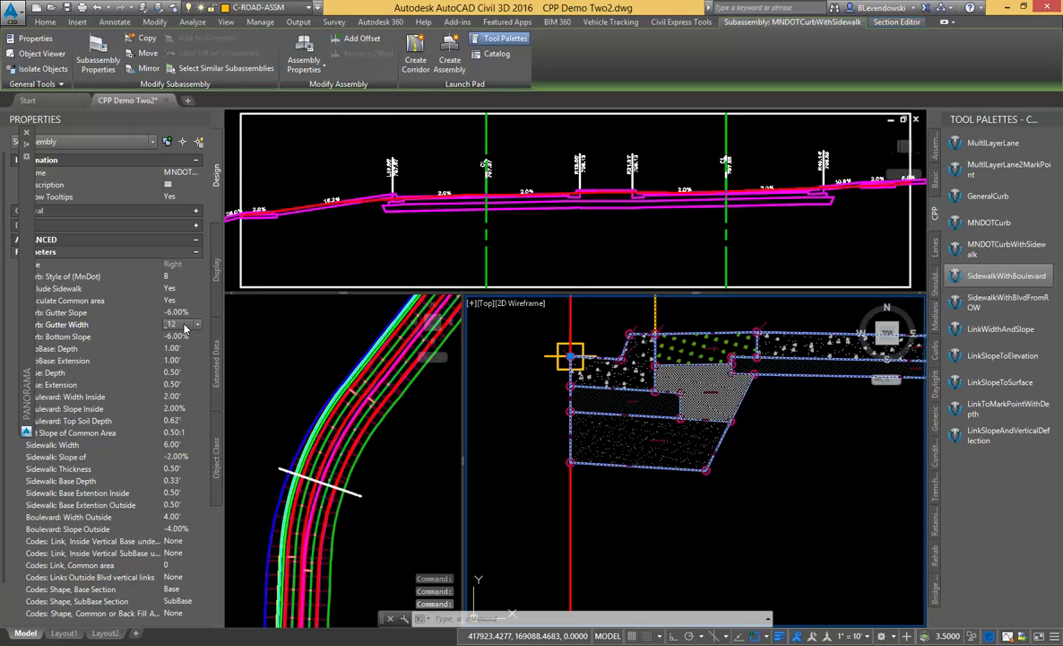
pyautogui.click(183, 326)
pyautogui.click(182, 348)
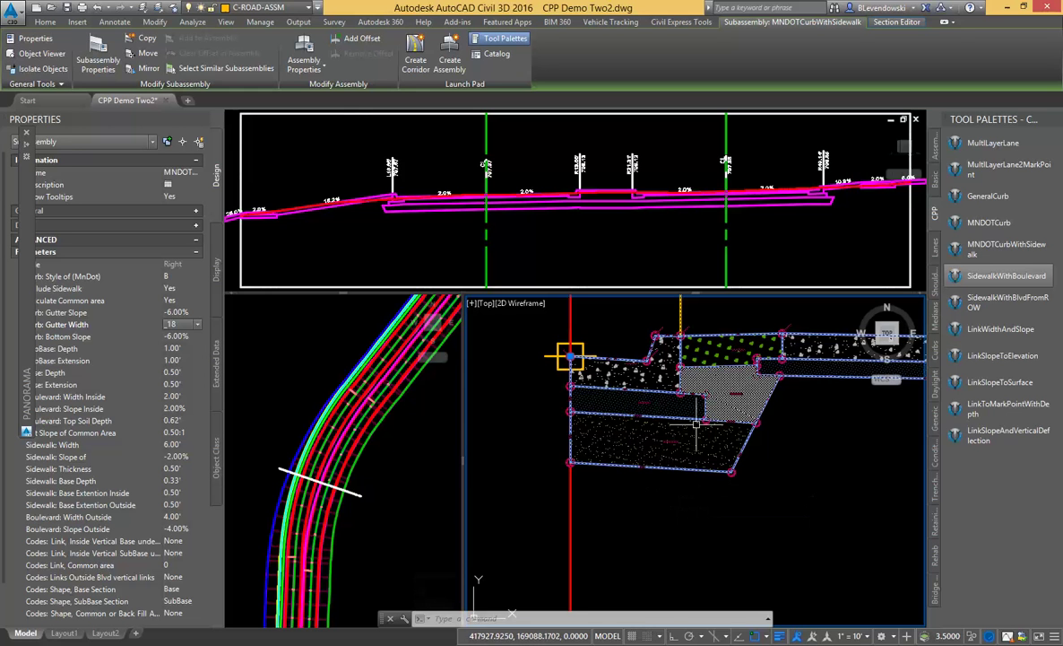
# Select the SidewalkWithBoulevardFromROW subassembly to review its 4.00' sidewalk parameters
pyautogui.scroll(-5, 697, 422)
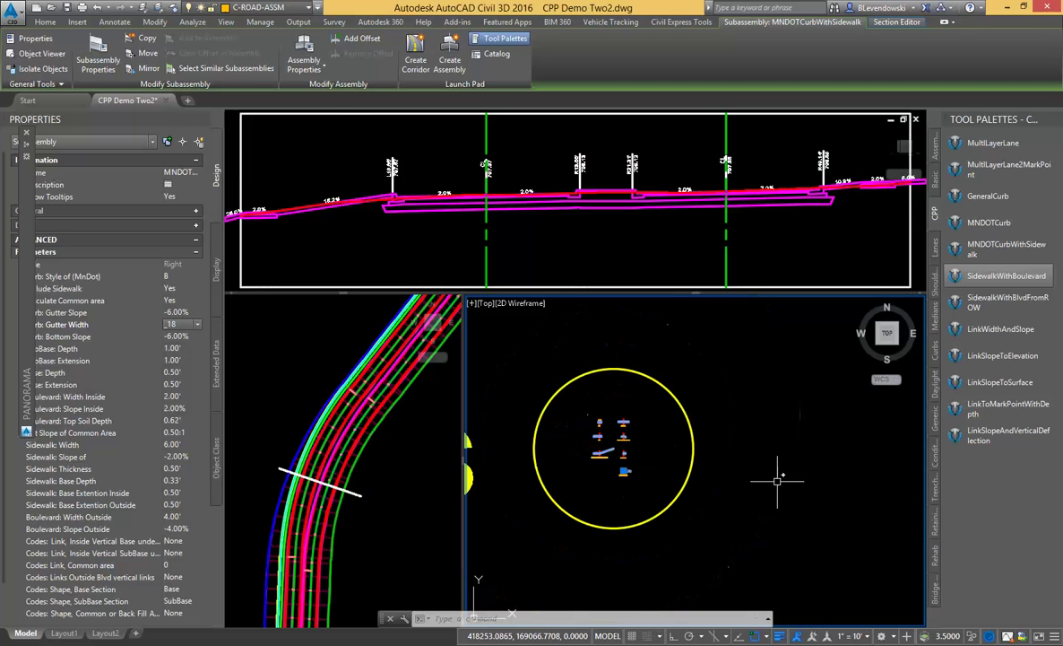
pyautogui.scroll(-5, 777, 482)
pyautogui.moveTo(818, 439); pyautogui.dragTo(657, 426, button='middle')
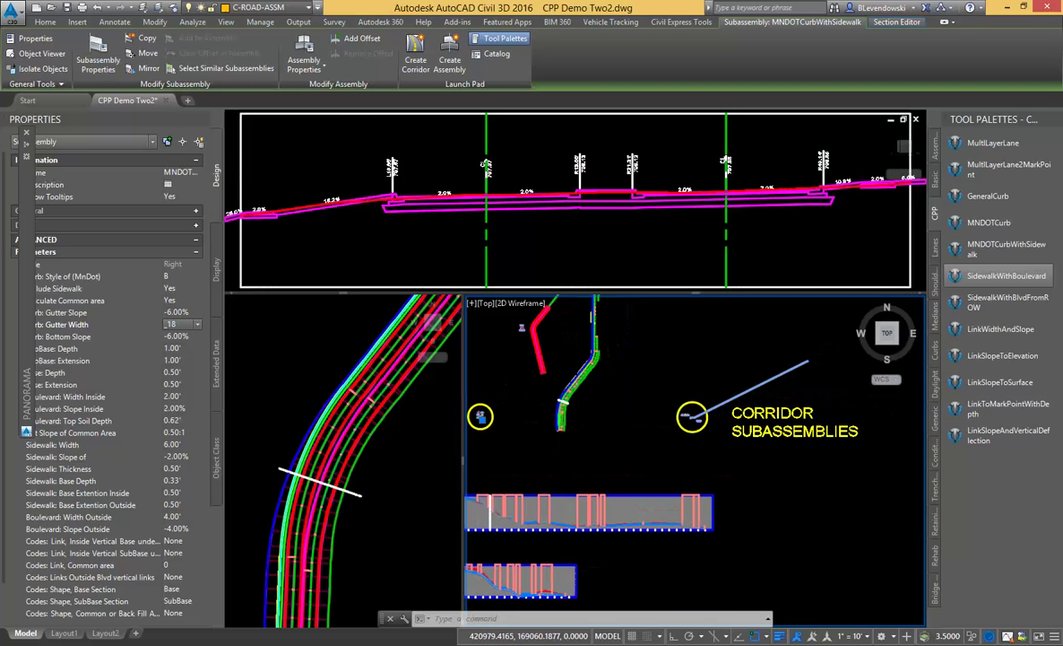
pyautogui.scroll(10, 695, 416)
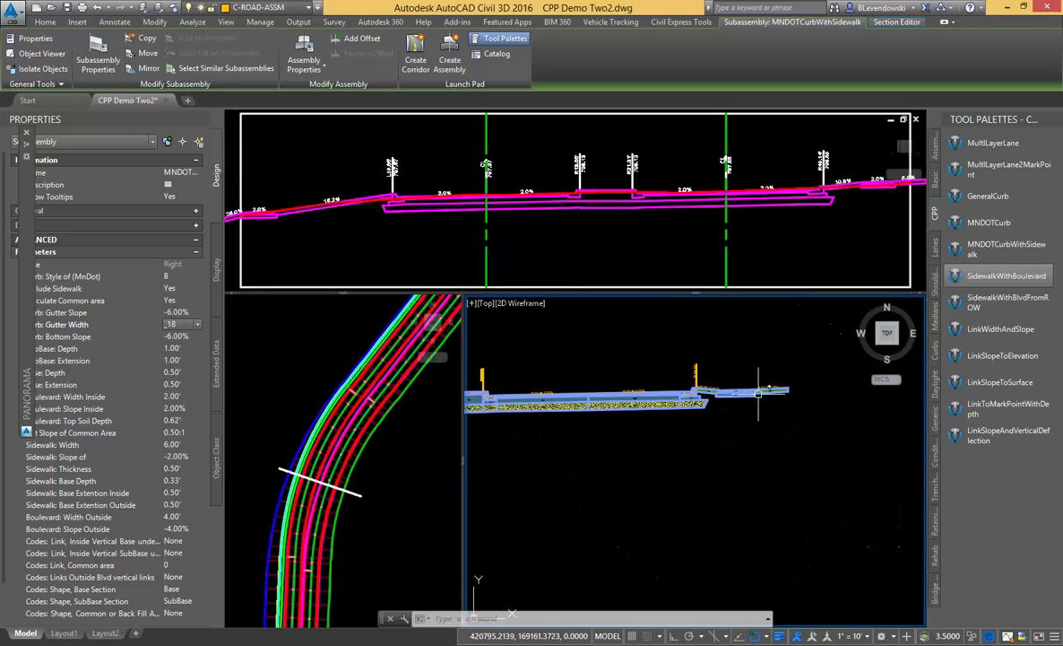
pyautogui.scroll(5, 744, 421)
pyautogui.press('Escape')
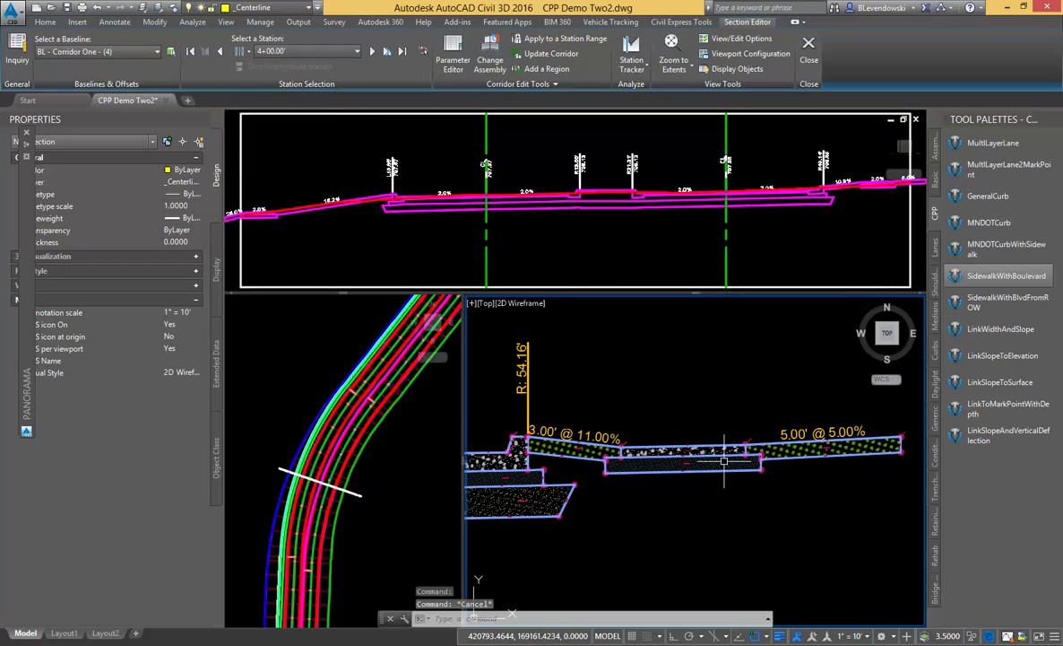
pyautogui.click(724, 460)
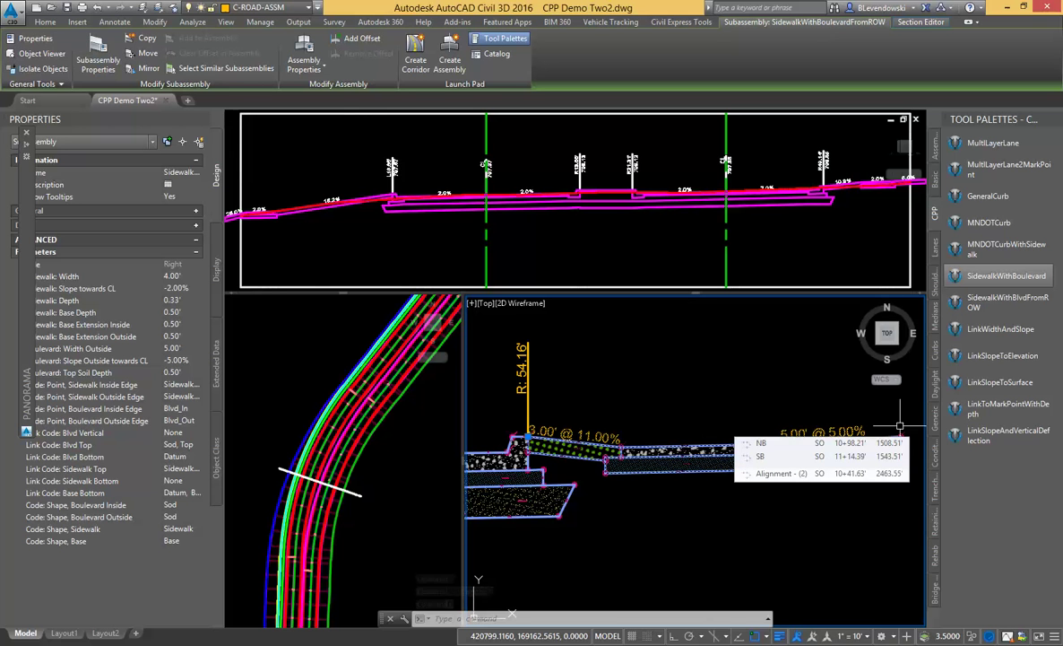
# Zoom the section view toward the sidewalk and advance the corridor to station 4+25.00'
pyautogui.click(619, 244)
pyautogui.moveTo(709, 224); pyautogui.dragTo(672, 227, button='middle')
pyautogui.scroll(5, 672, 227)
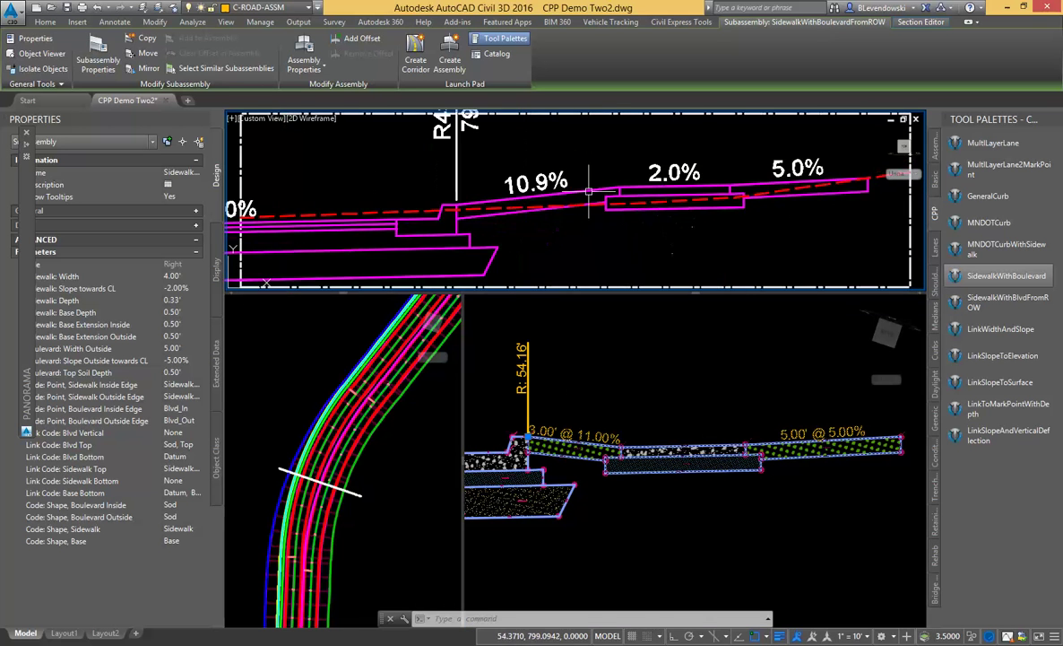
pyautogui.scroll(-2, 545, 213)
pyautogui.click(463, 203)
pyautogui.press('Escape')
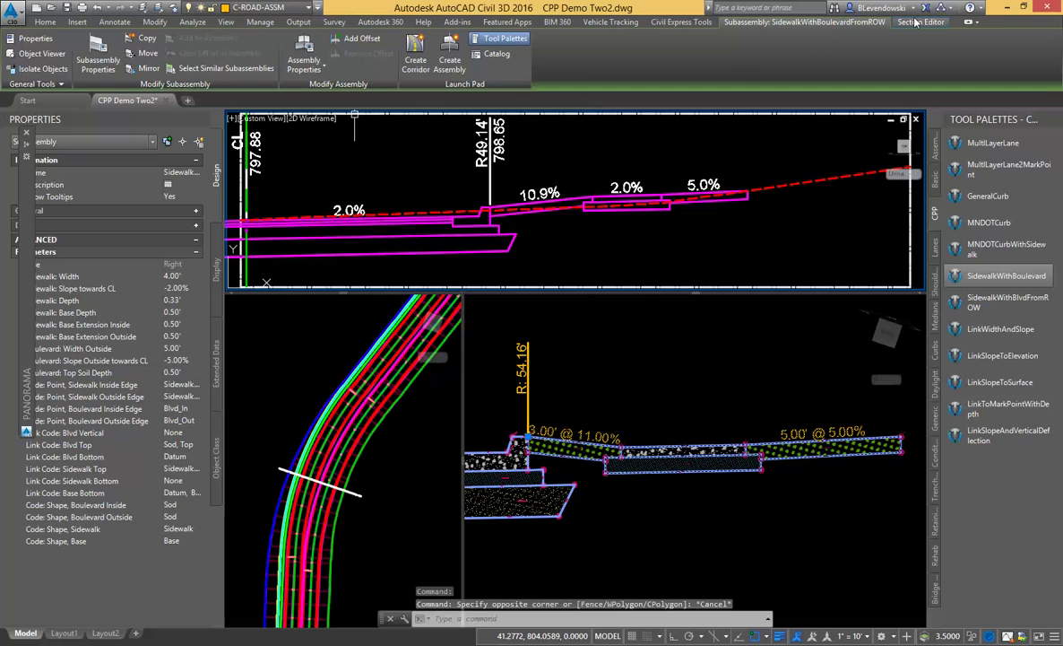
pyautogui.click(919, 21)
pyautogui.click(370, 51)
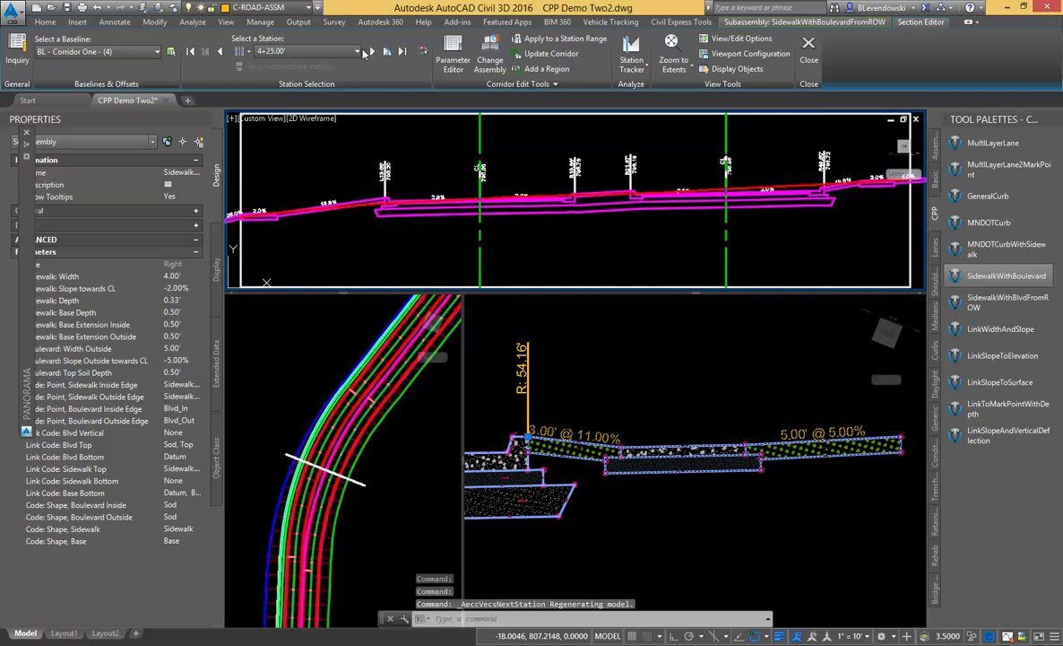
# Step forward to station 5+75.00', back to 5+25.00', and view the 1.6%, 2.0%, 5.0% grades
pyautogui.click(369, 51)
pyautogui.click(369, 51)
pyautogui.click(370, 52)
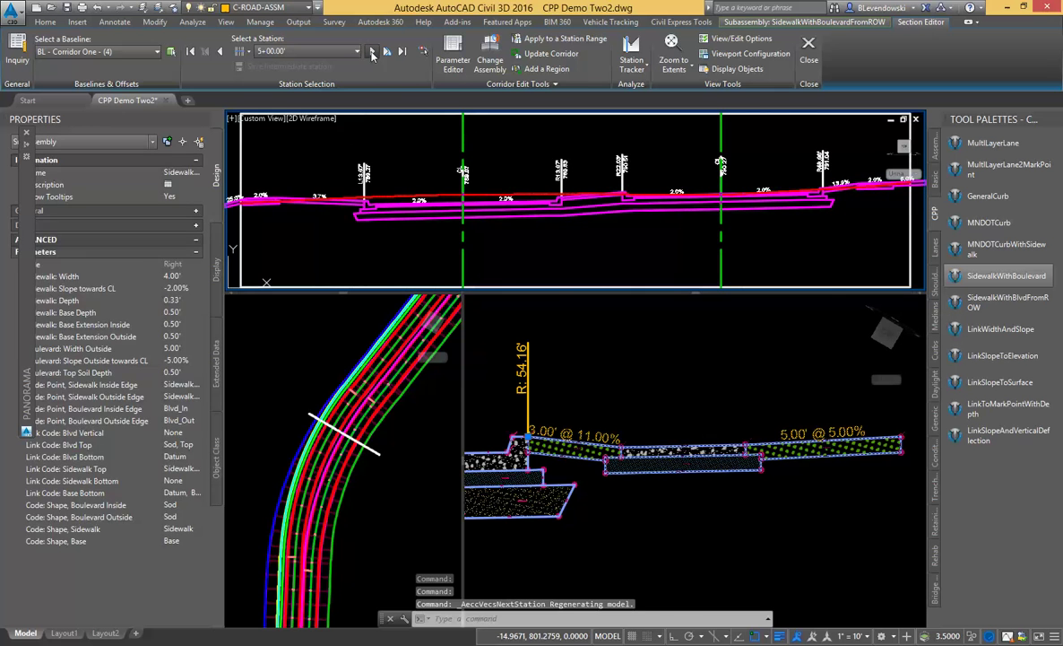
pyautogui.click(372, 52)
pyautogui.click(371, 52)
pyautogui.click(371, 52)
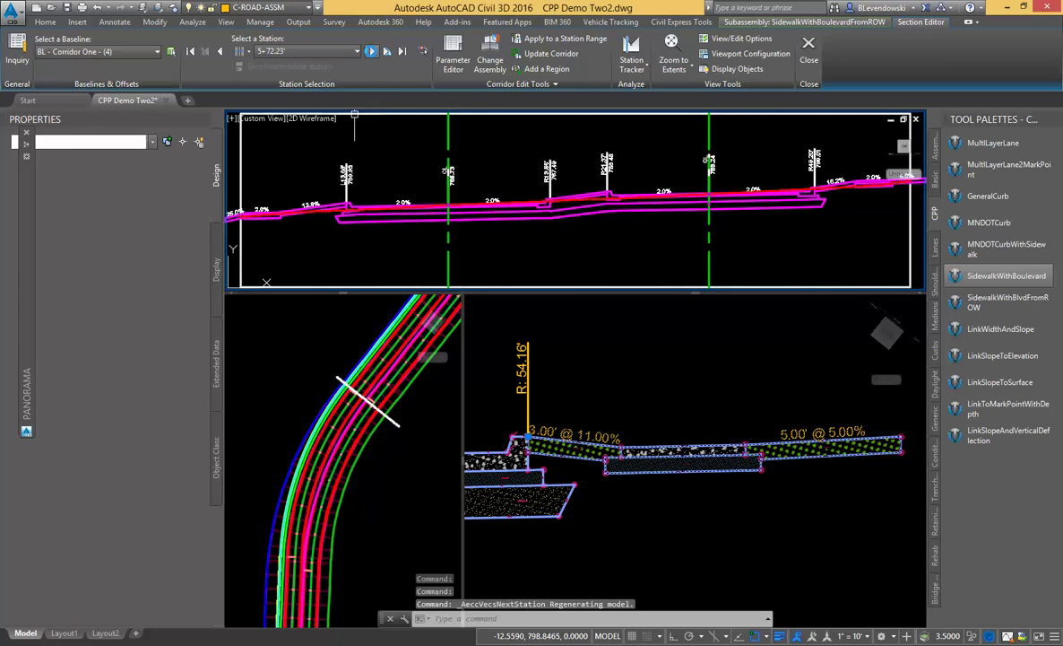
pyautogui.click(371, 51)
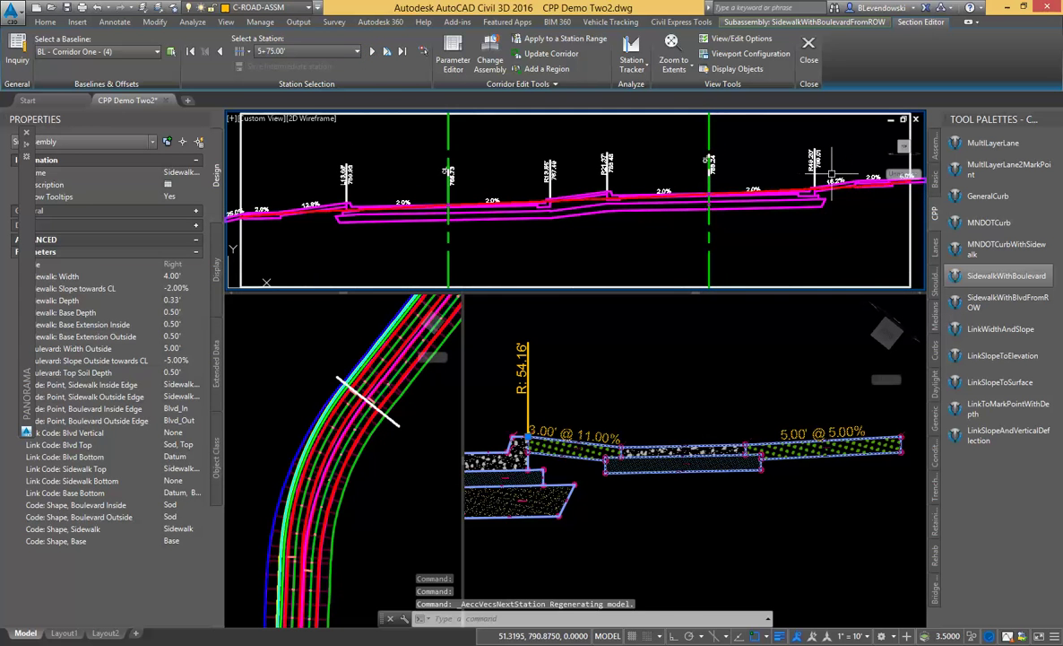
pyautogui.click(219, 52)
pyautogui.click(219, 52)
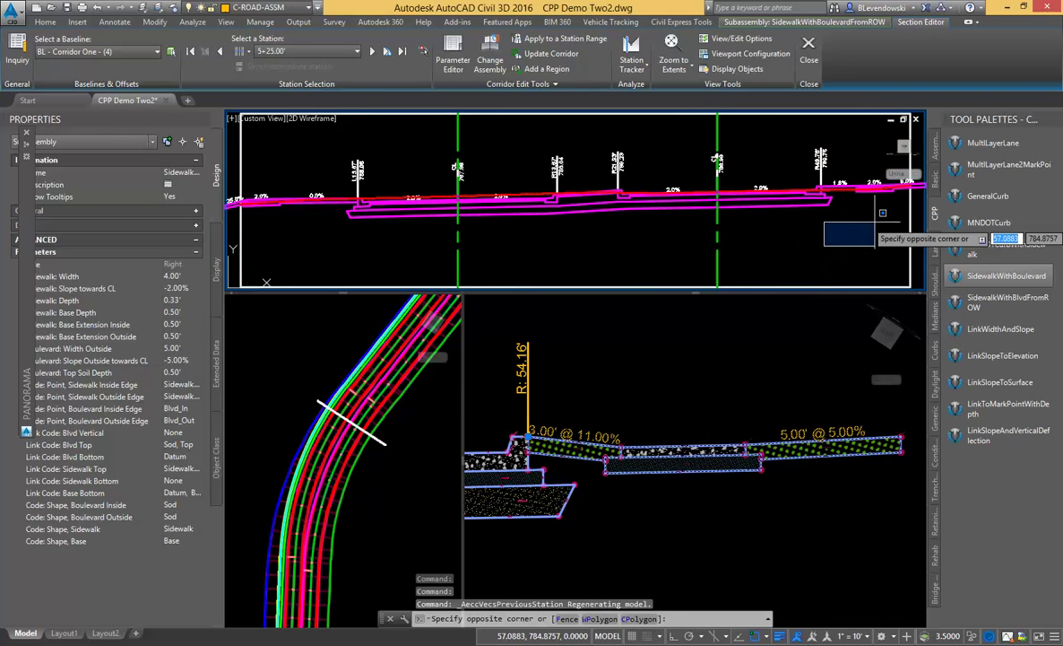
pyautogui.click(885, 209)
pyautogui.moveTo(884, 209); pyautogui.dragTo(780, 229, button='middle')
pyautogui.scroll(4, 705, 212)
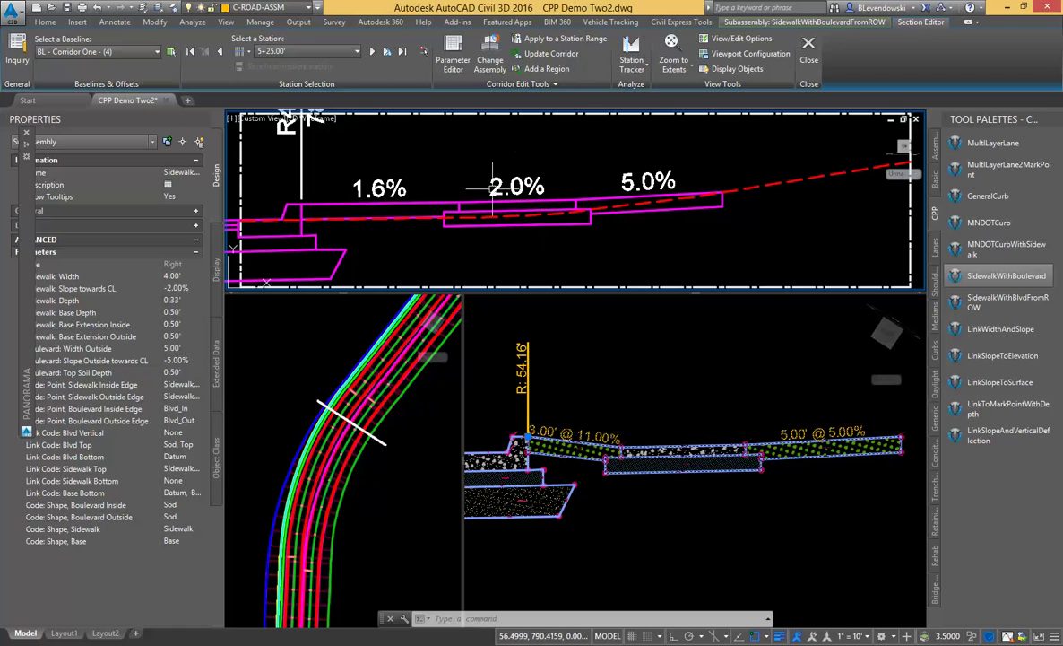
# Check the corridor section's offset and elevation readouts
pyautogui.moveTo(382, 186)
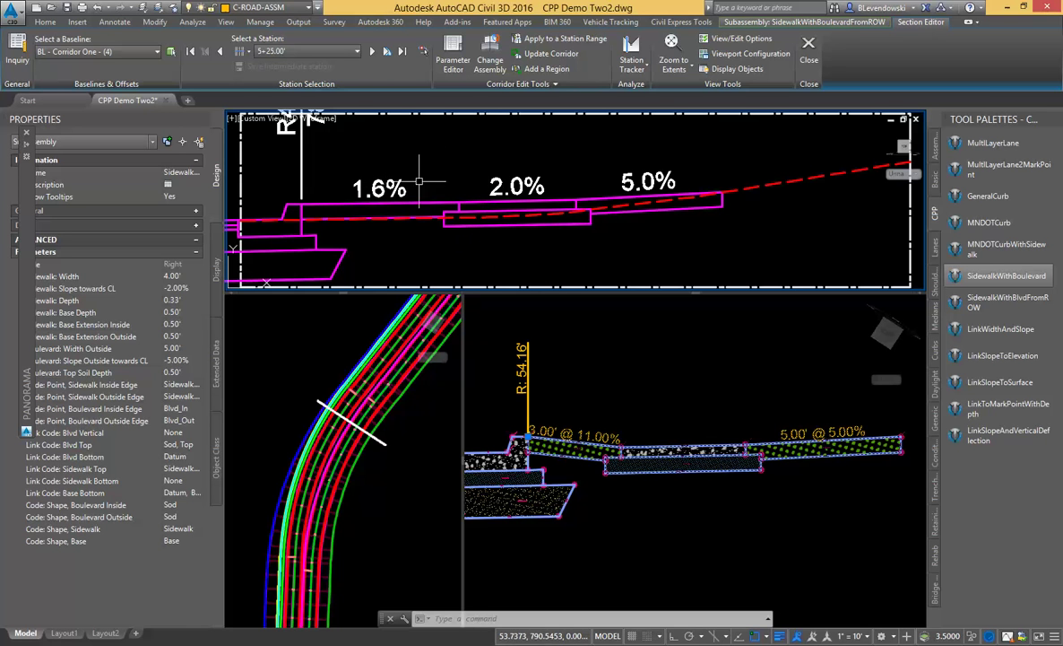
pyautogui.moveTo(401, 140); pyautogui.dragTo(499, 153, button='middle')
pyautogui.moveTo(540, 160)
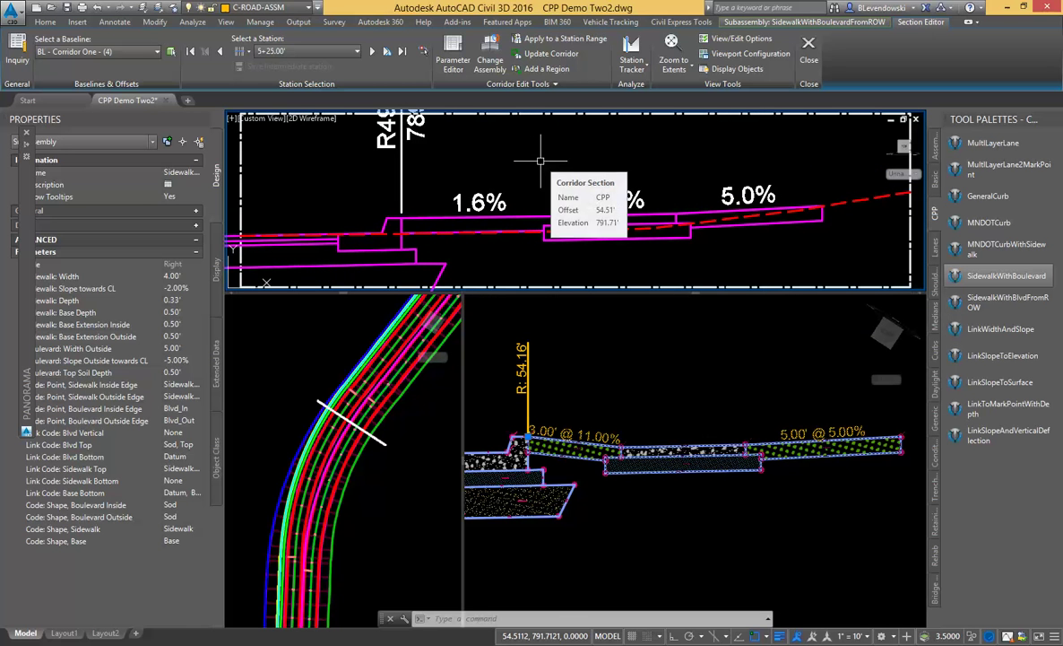
# Select the sidewalk-with-boulevard subassembly, showing its -2.00% sidewalk and -5.00% boulevard slopes
pyautogui.click(644, 370)
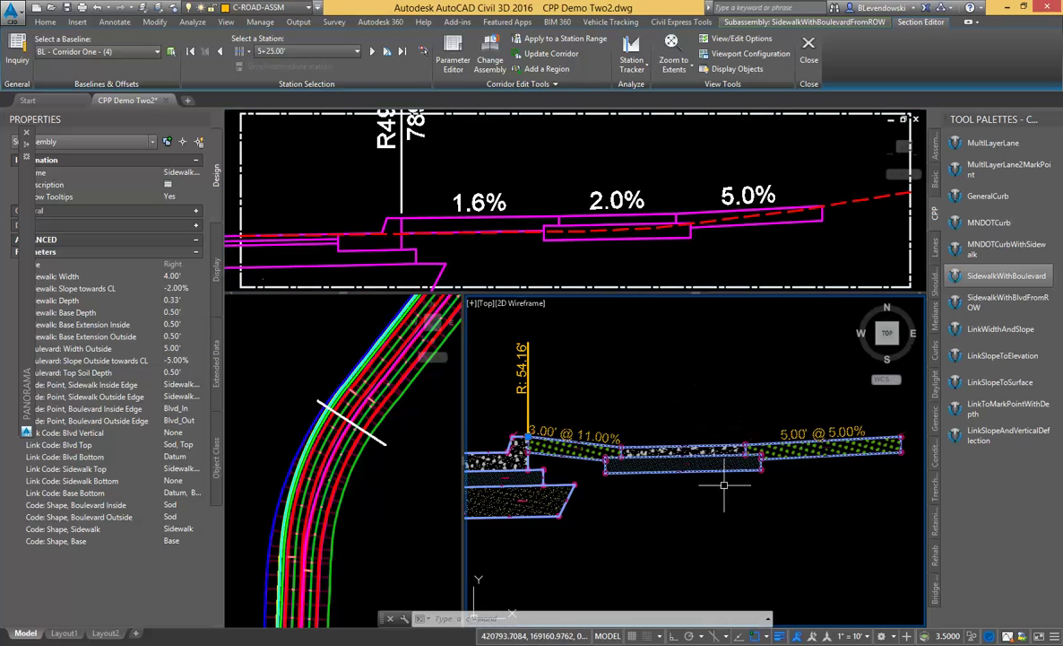
pyautogui.click(674, 462)
pyautogui.press('Escape')
pyautogui.click(674, 461)
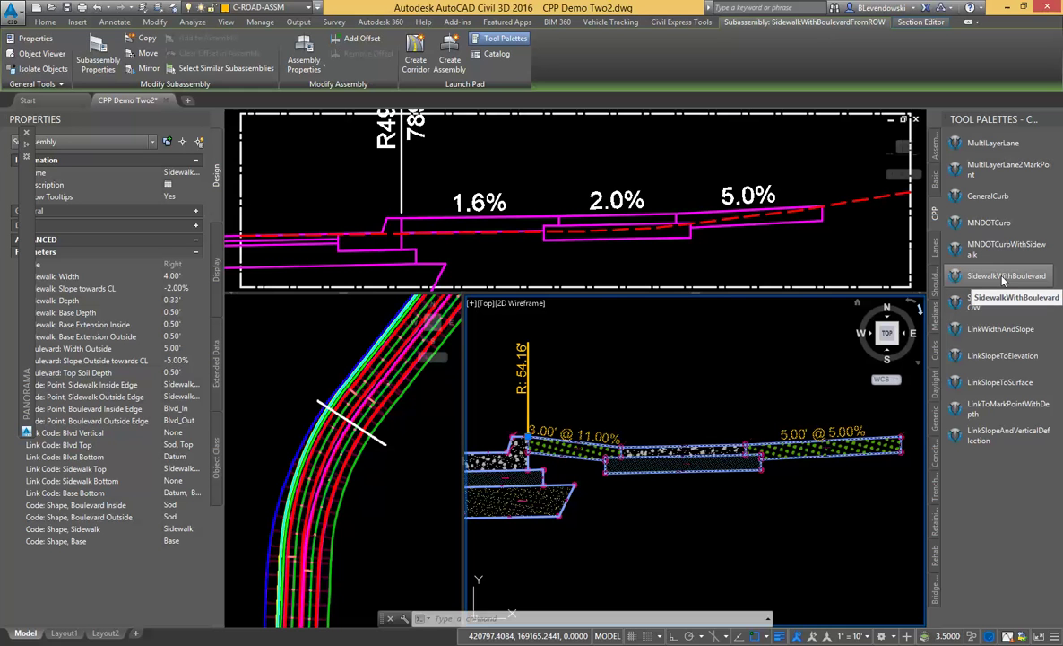
pyautogui.click(1000, 302)
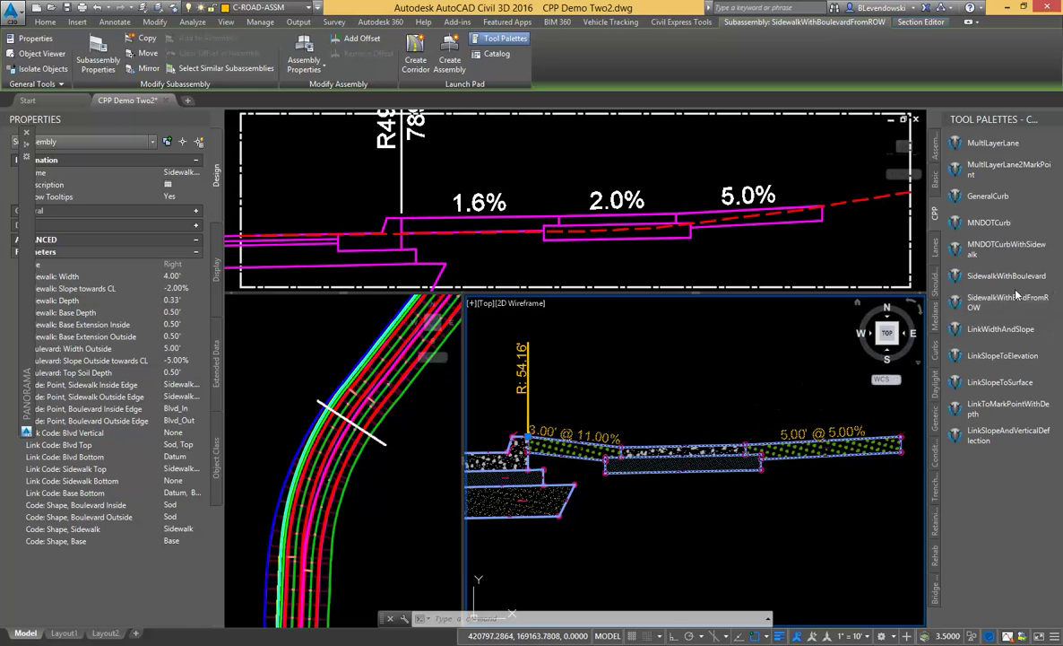
pyautogui.click(1003, 355)
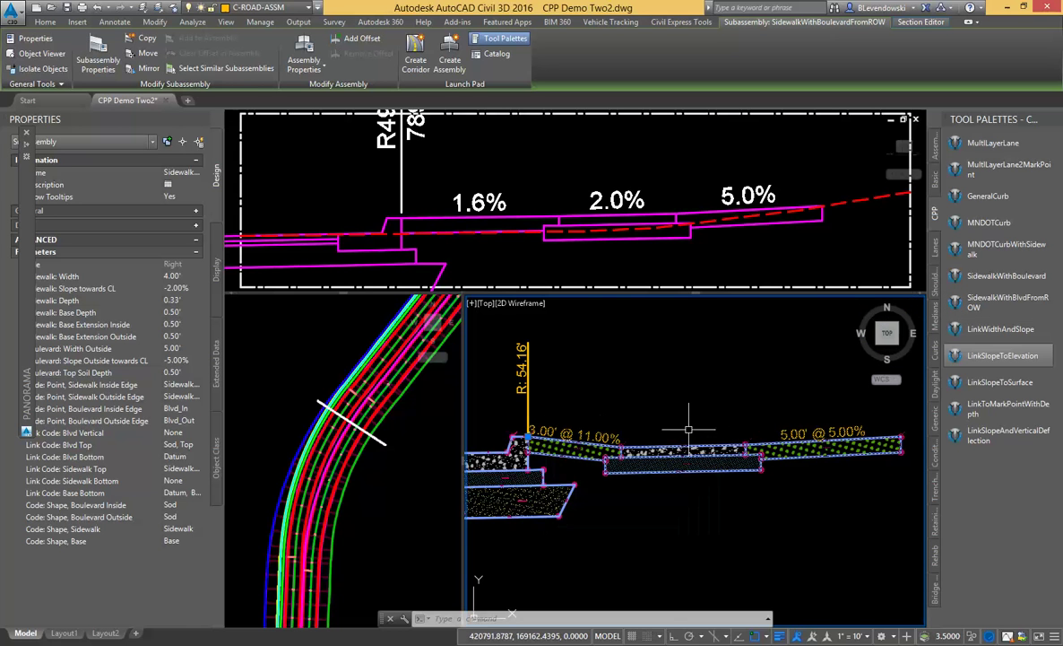
pyautogui.press('Escape')
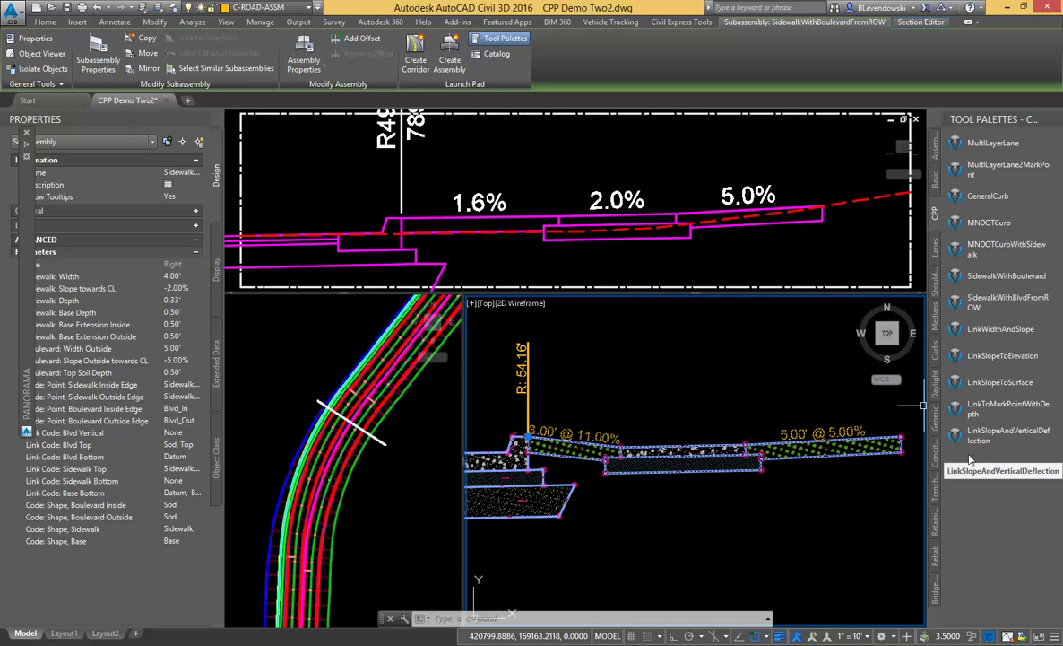
pyautogui.press('Escape')
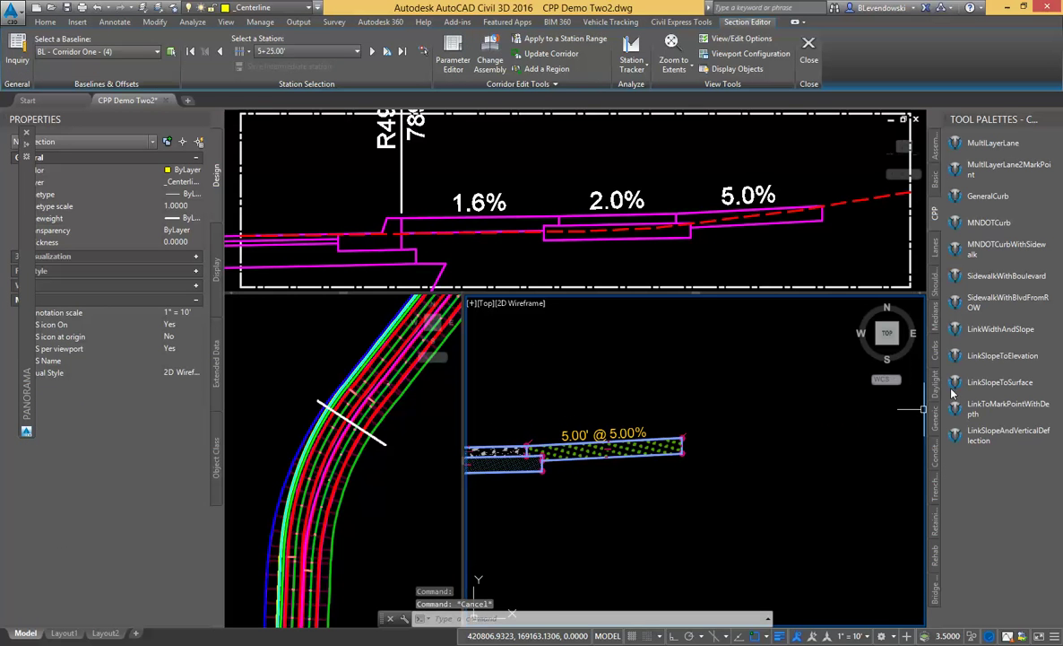
# Attach a LinkSlopeToSurface link (3.00:1 cut/fill) at the boulevard's outer edge and select it
pyautogui.click(986, 382)
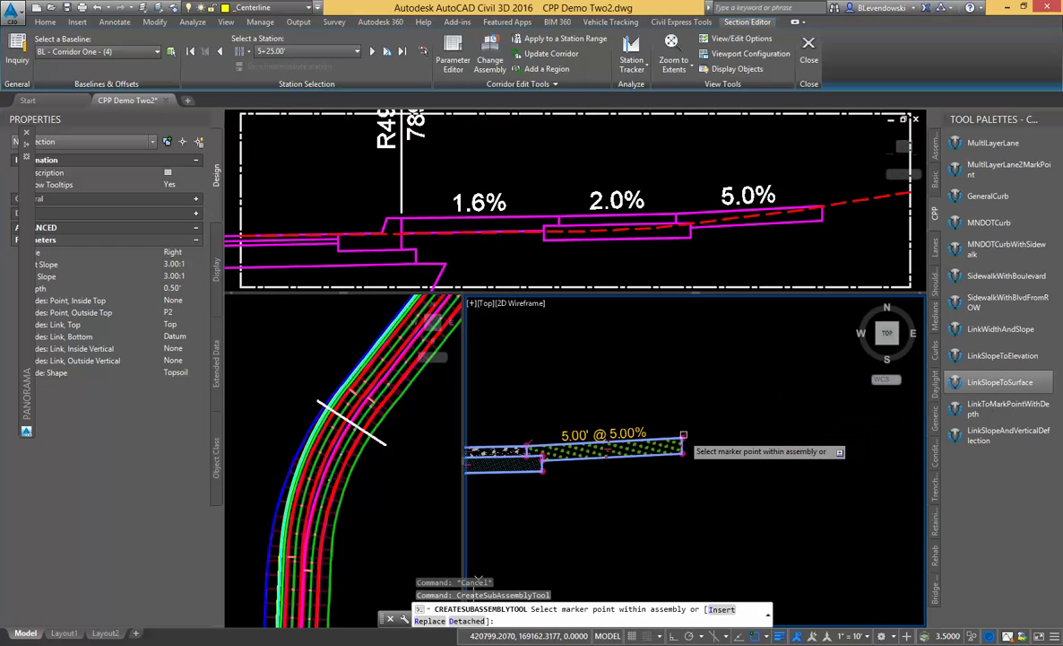
pyautogui.click(679, 441)
pyautogui.press('Escape')
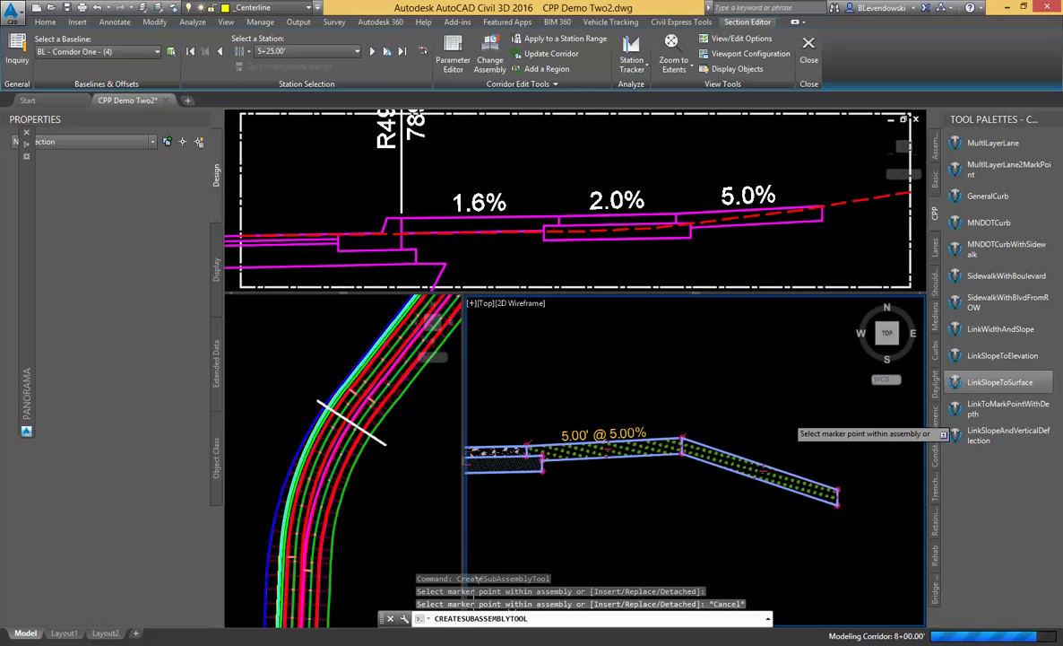
pyautogui.press('Escape')
pyautogui.click(686, 441)
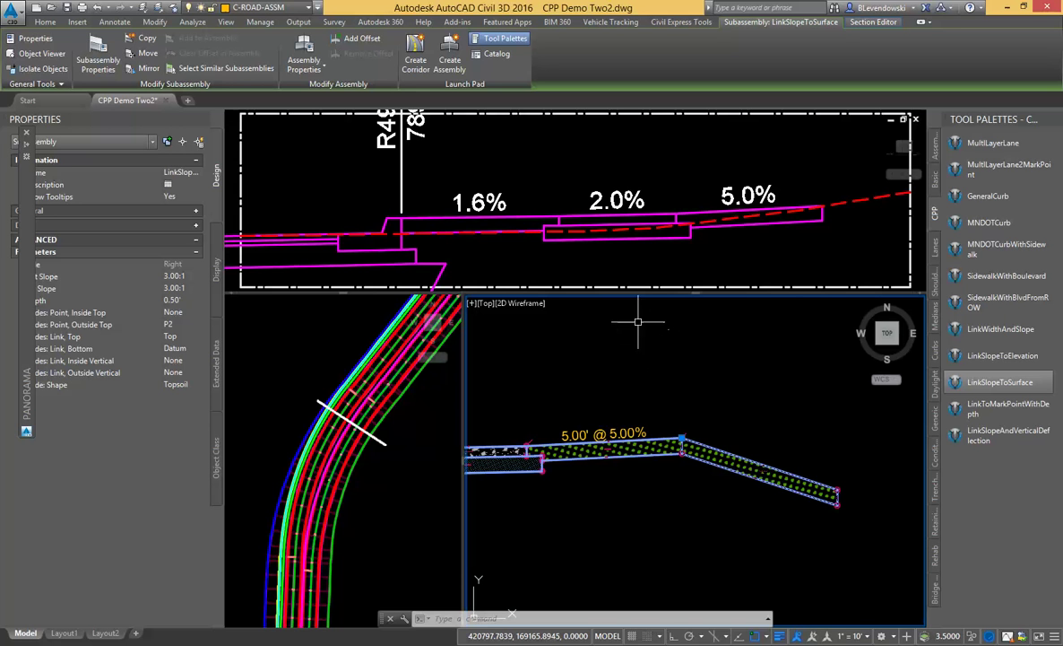
pyautogui.click(601, 165)
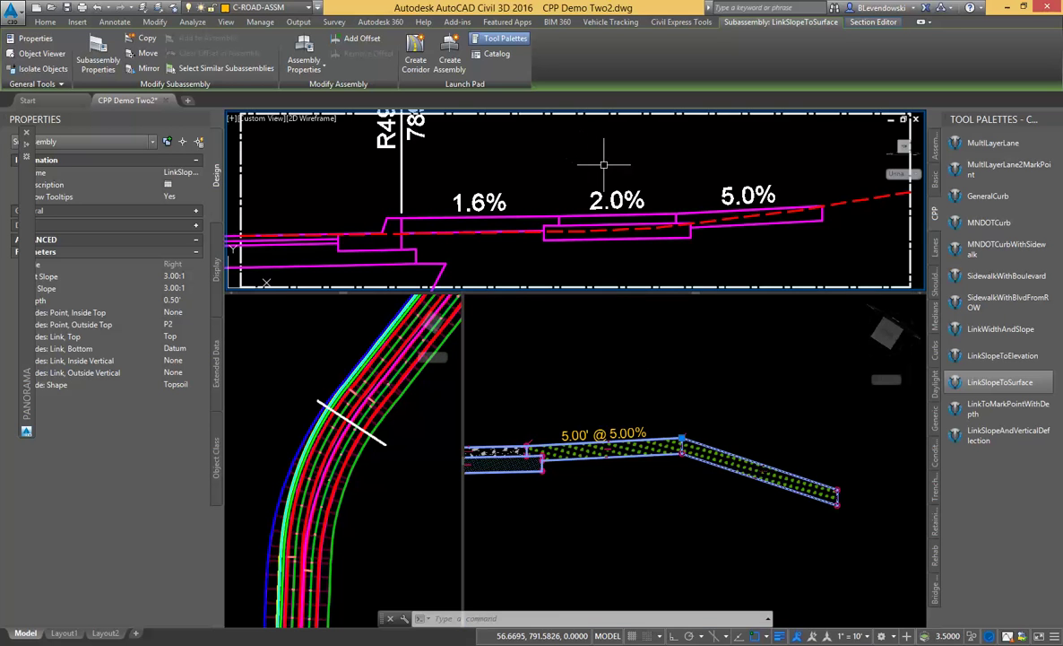